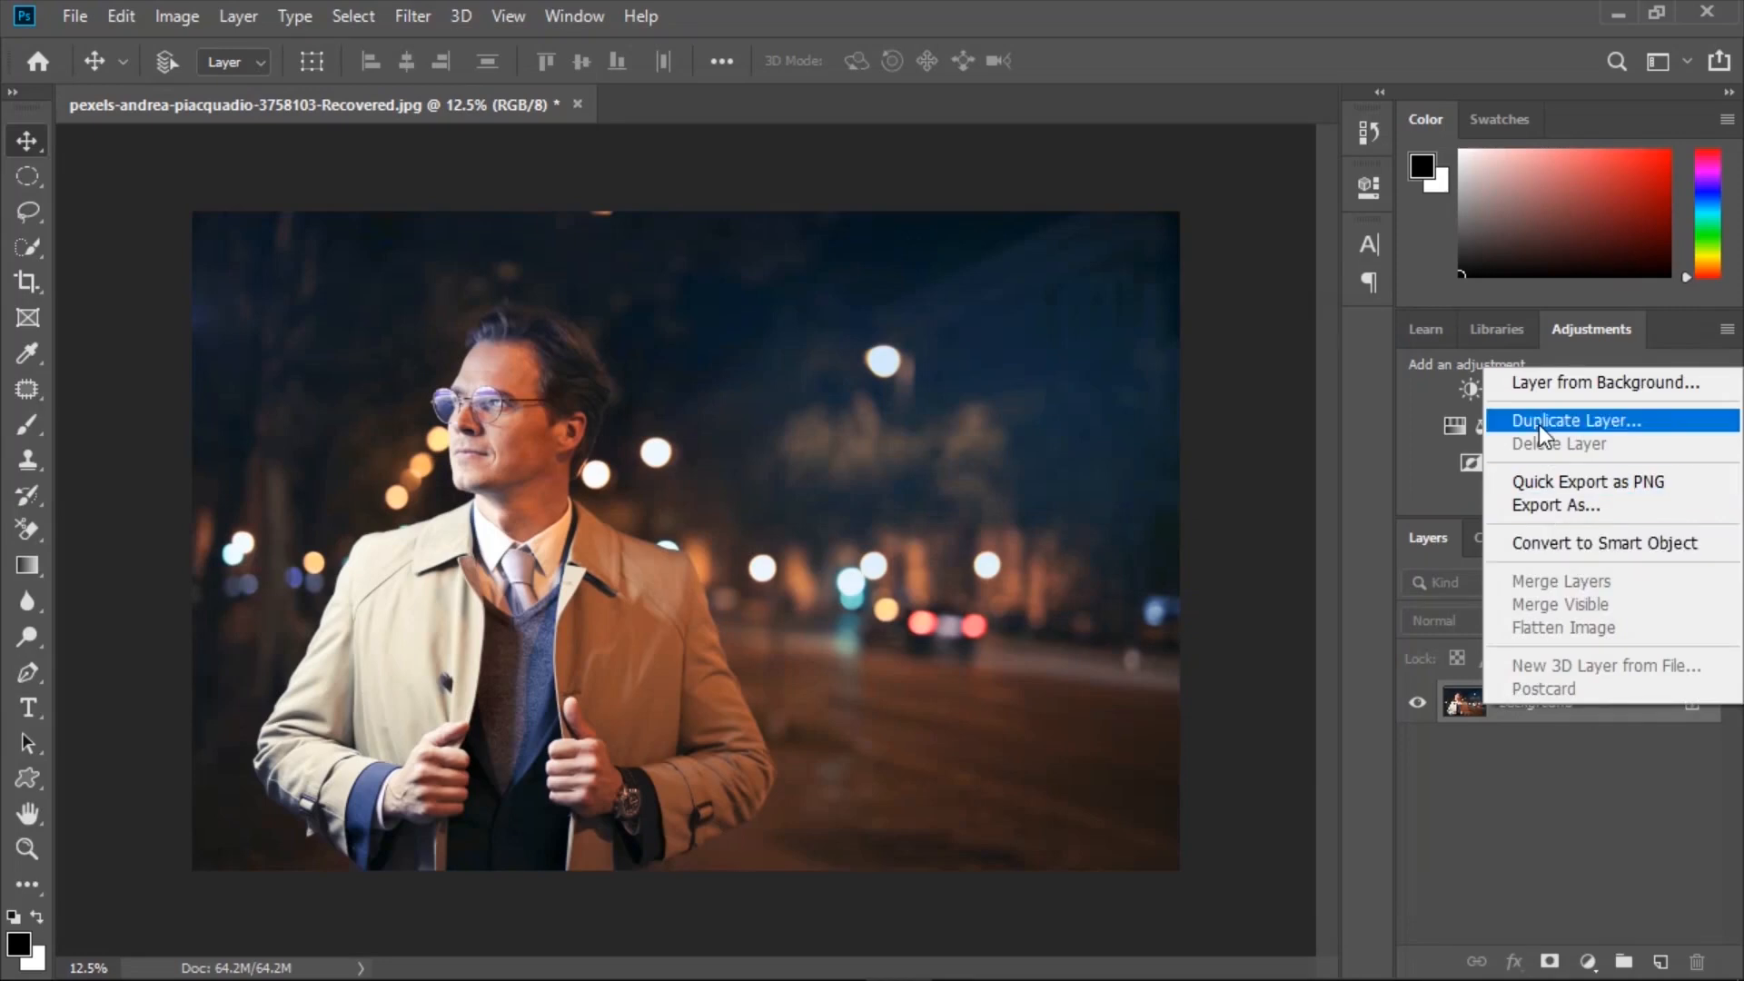
Duplicate the Background layer under the name "camera raw".
key(BackSpace)
text(ca)
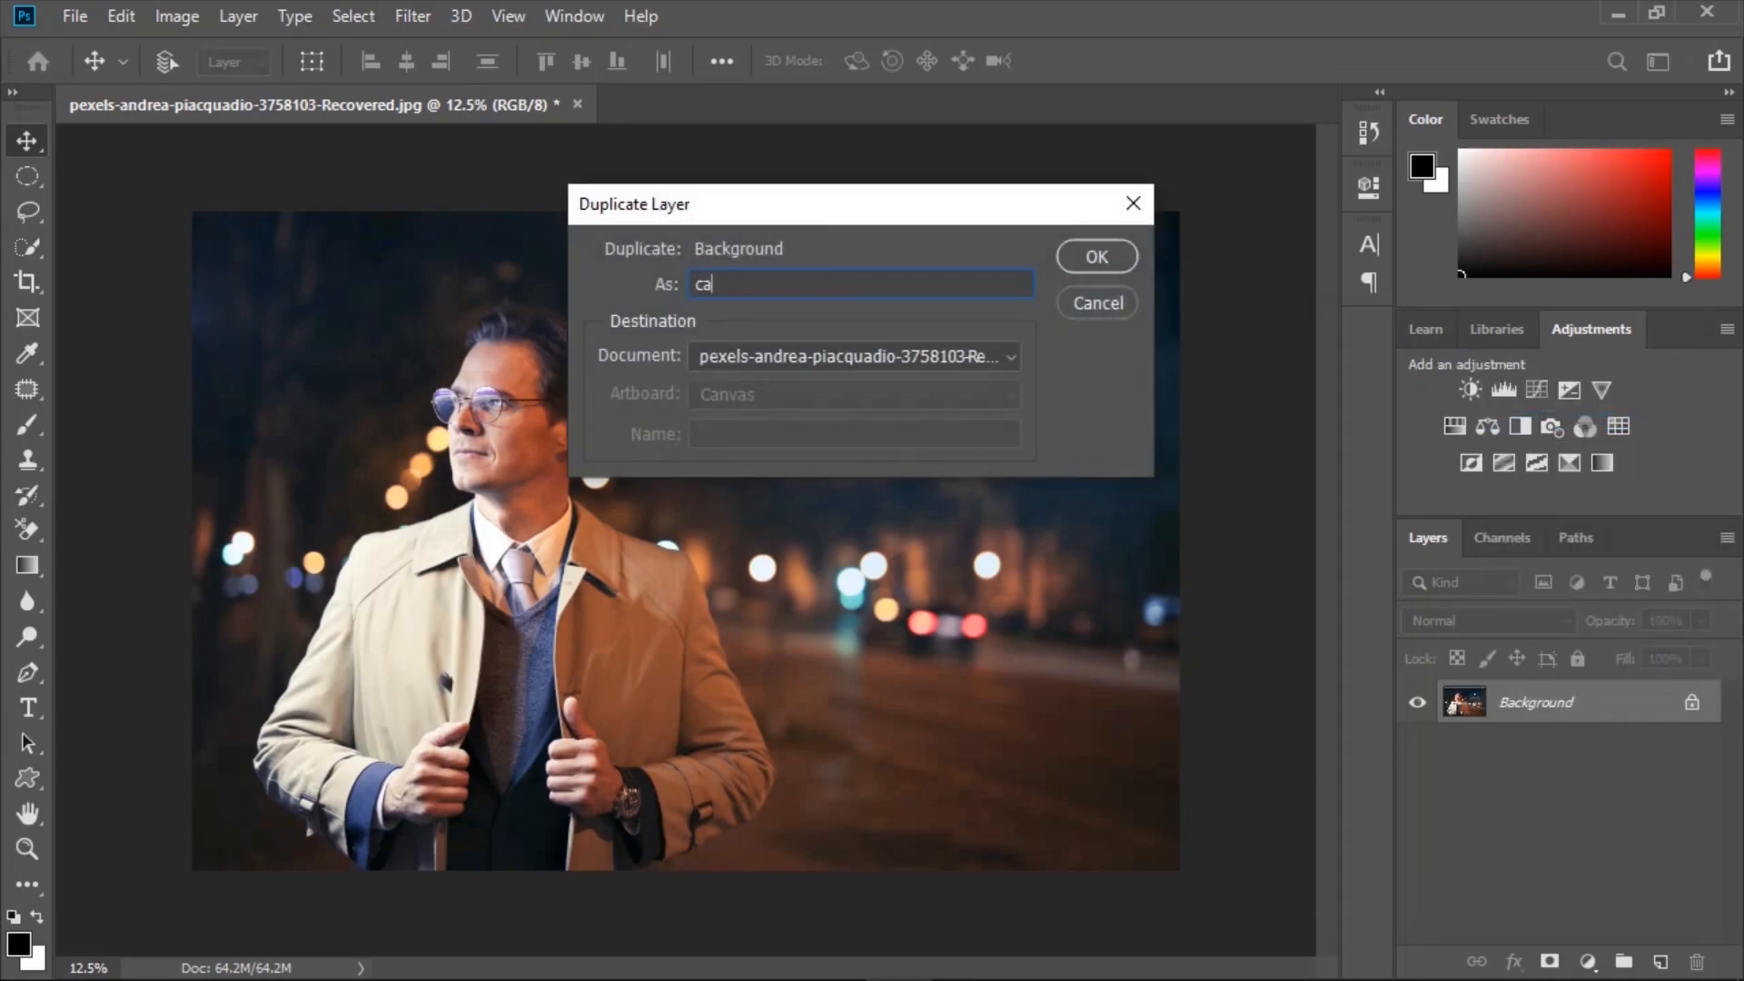
text(mera raw)
click(1097, 257)
Convert the camera raw layer to a smart object and open the Camera Raw Filter on it.
right_click(1581, 708)
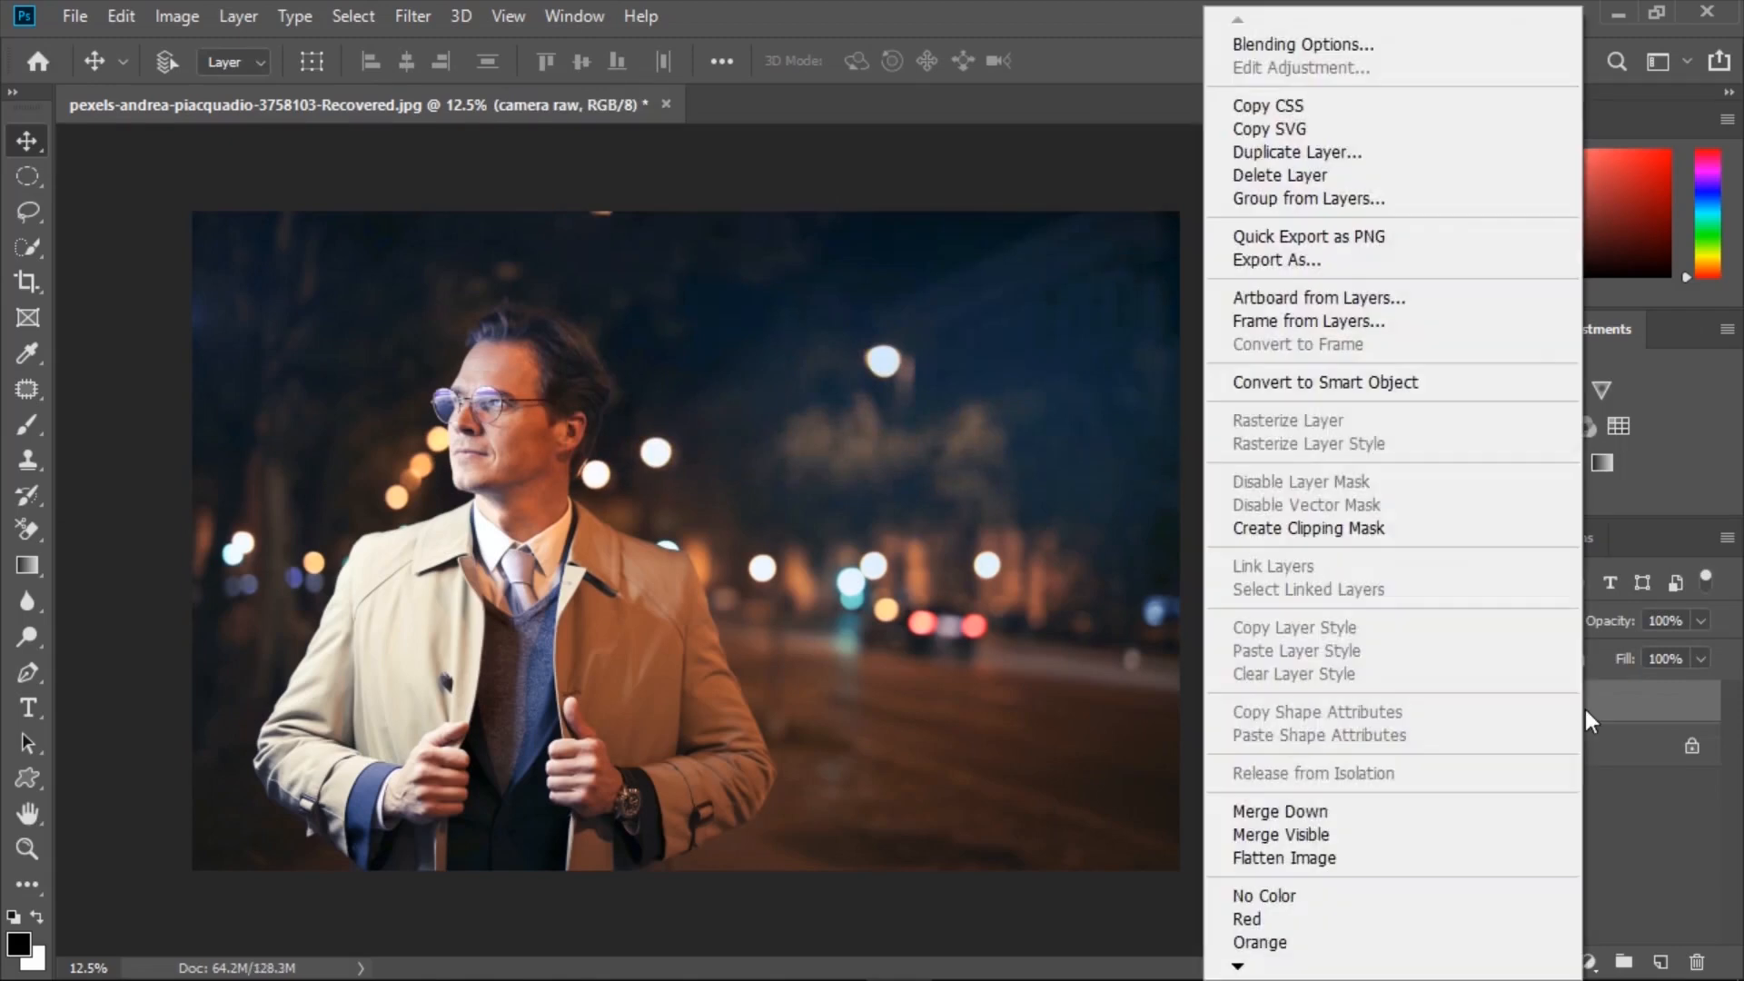
click(1326, 381)
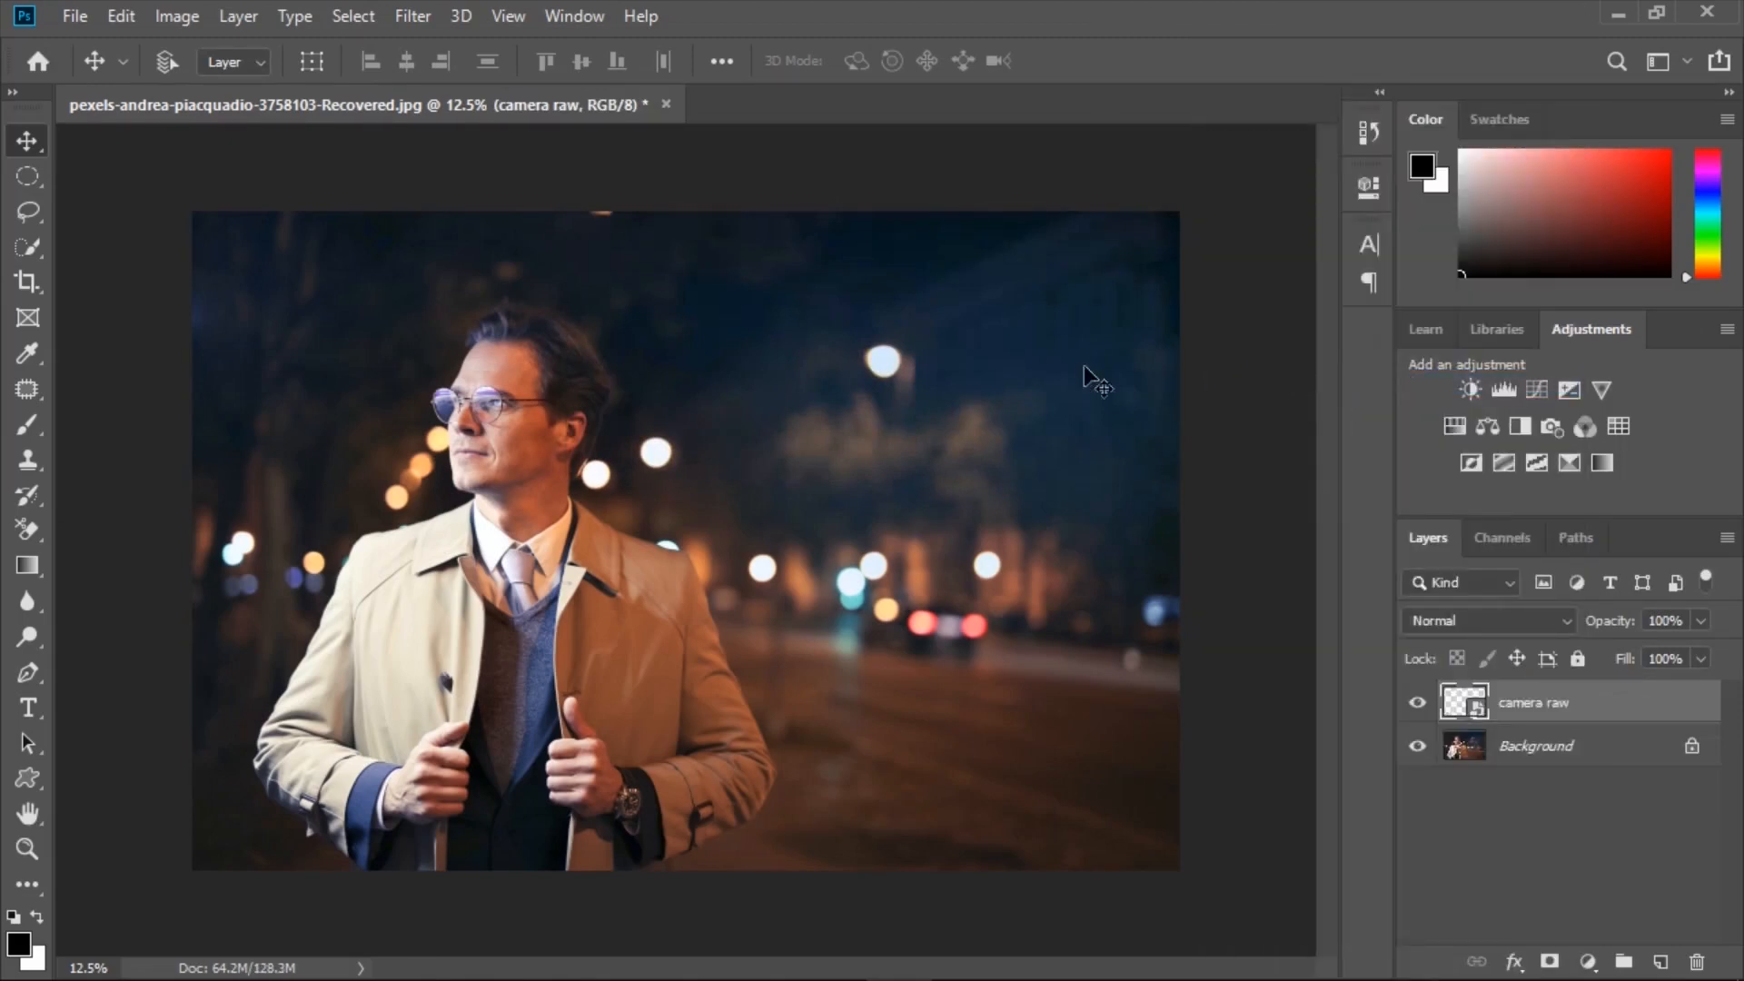
click(409, 17)
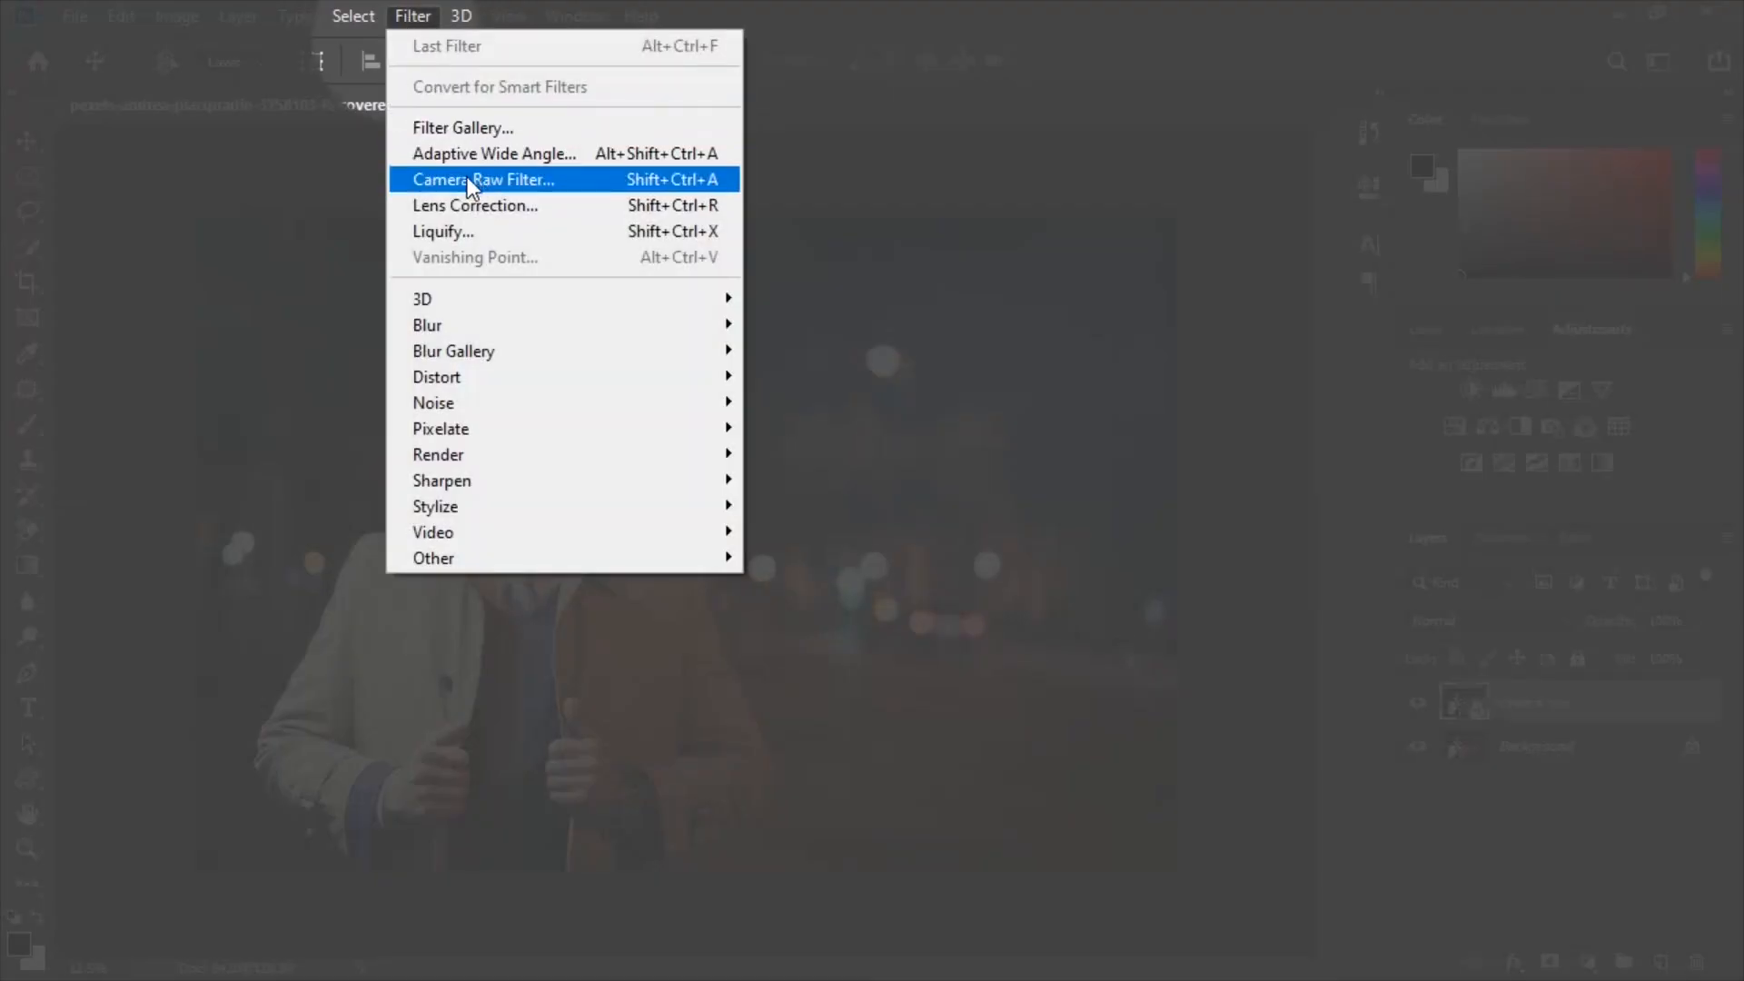
click(465, 180)
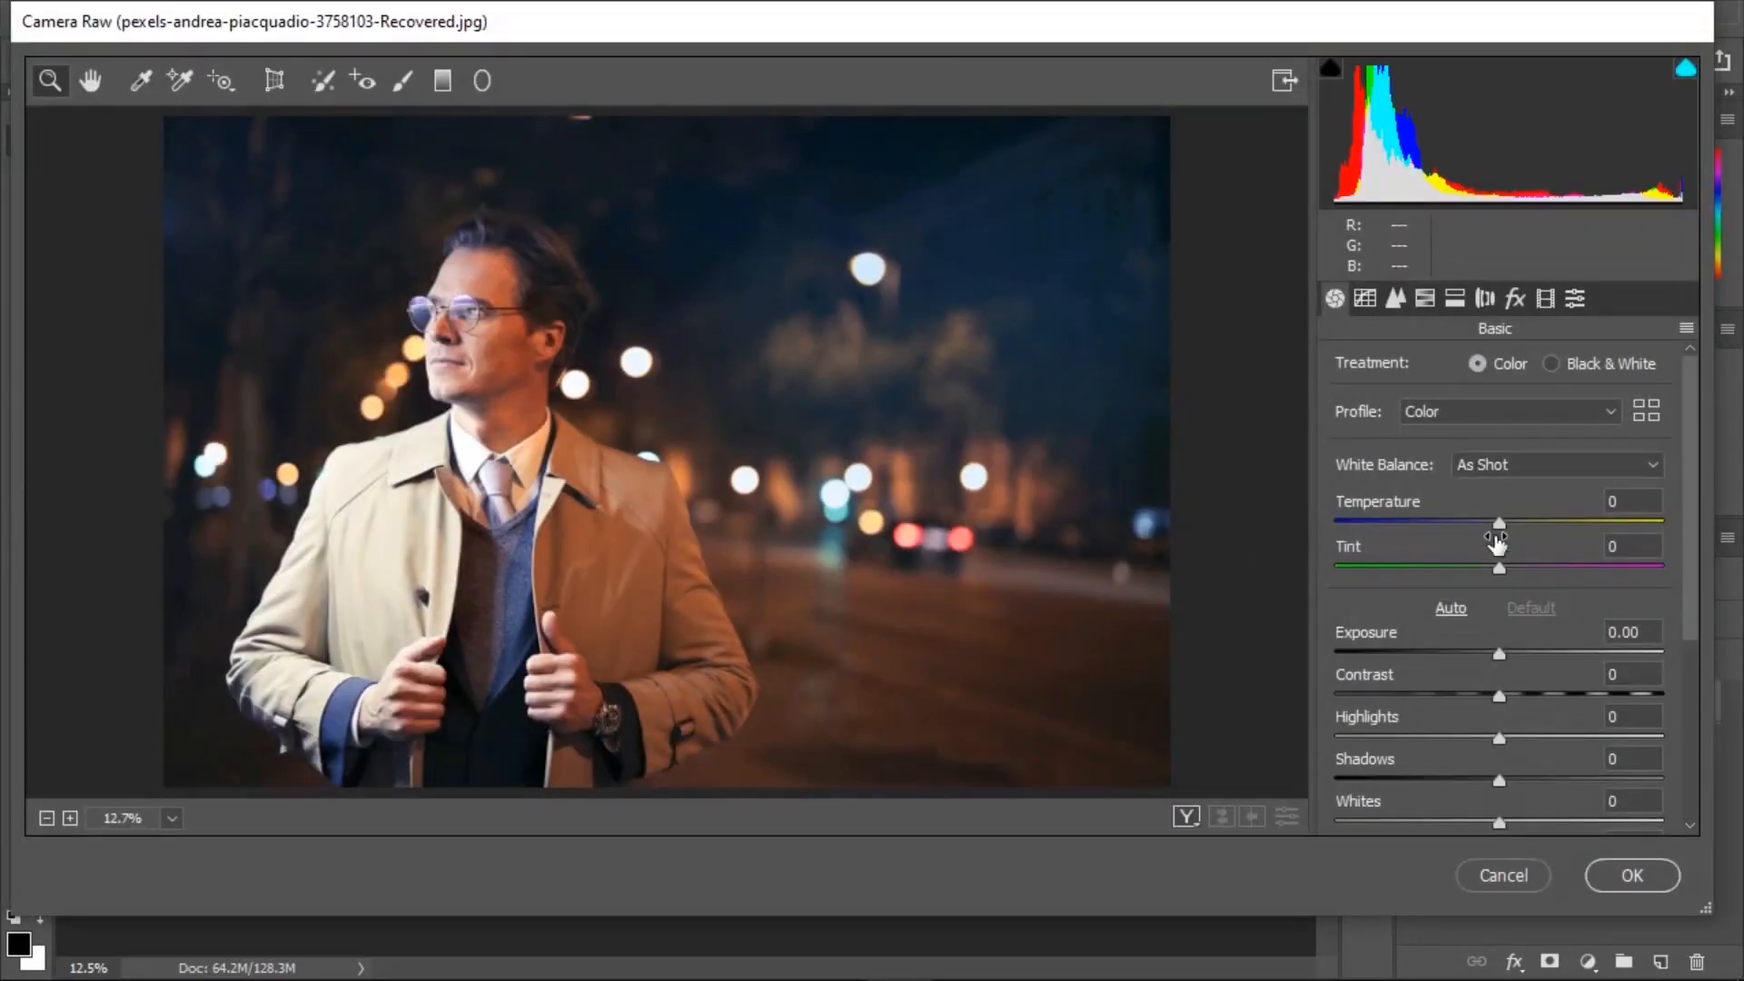
Set the basic adjustments to Temperature -9, Tint -15, Contrast +33, Highlights -12 and Shadows -14.
drag(1493, 521, 1470, 574)
click(1496, 565)
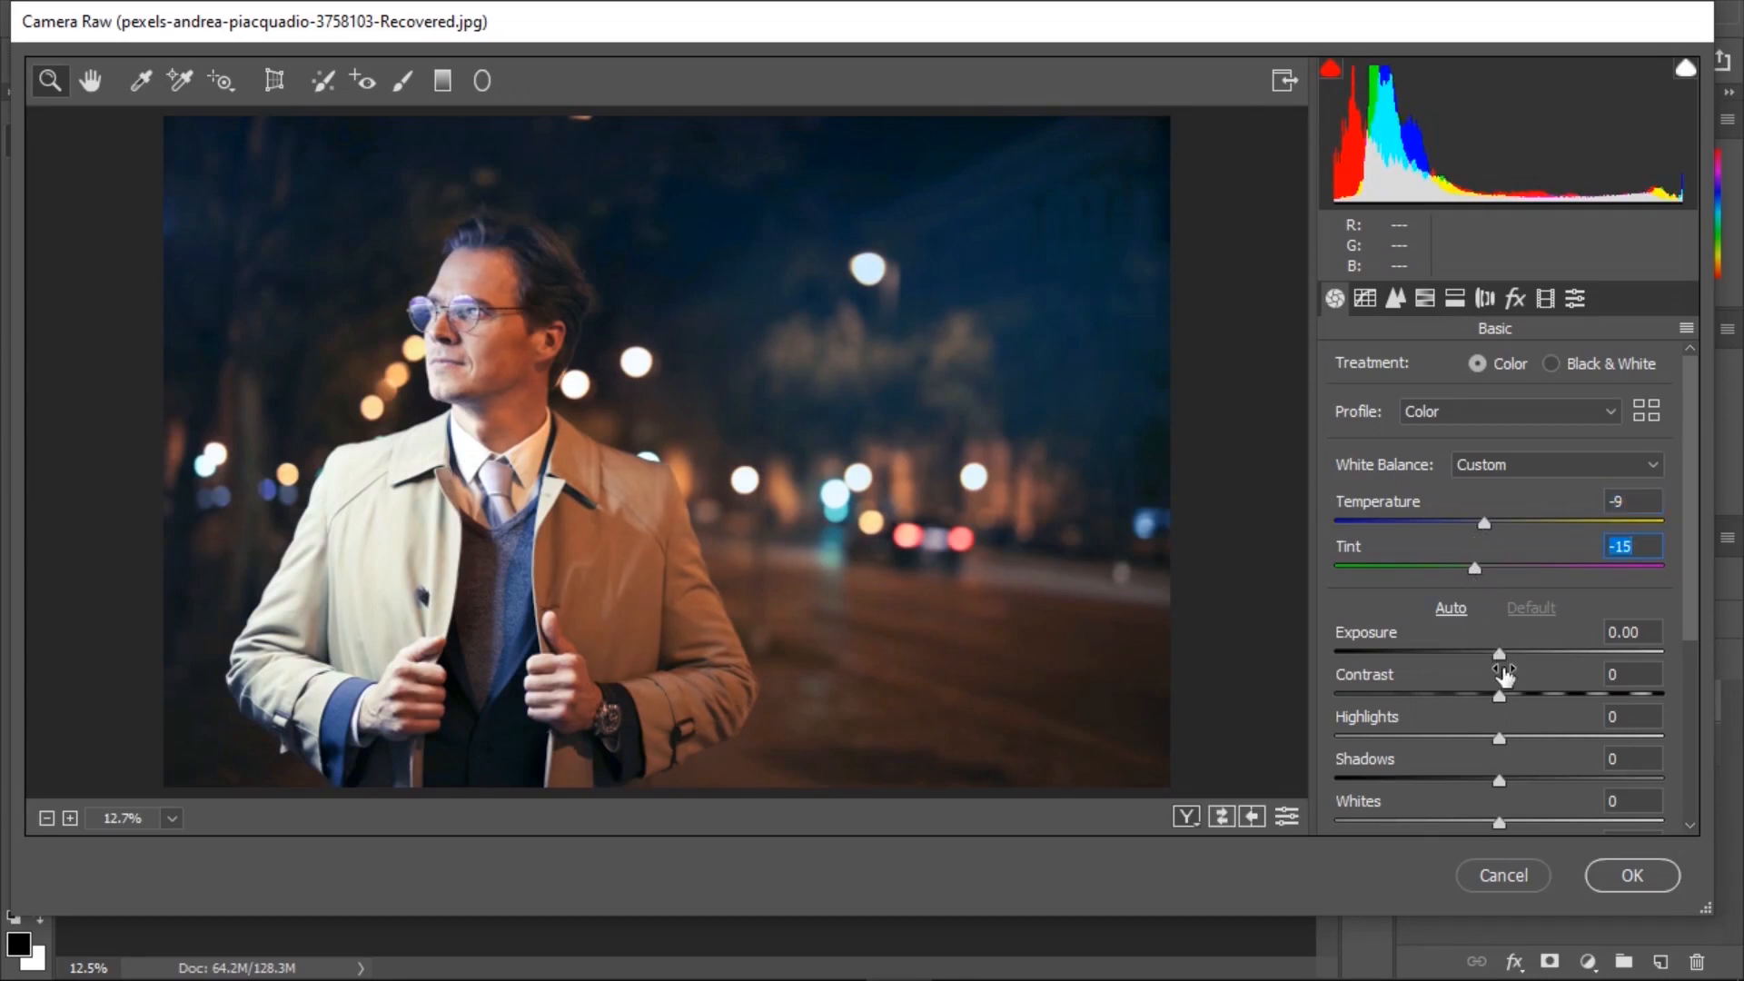
drag(1497, 696, 1484, 737)
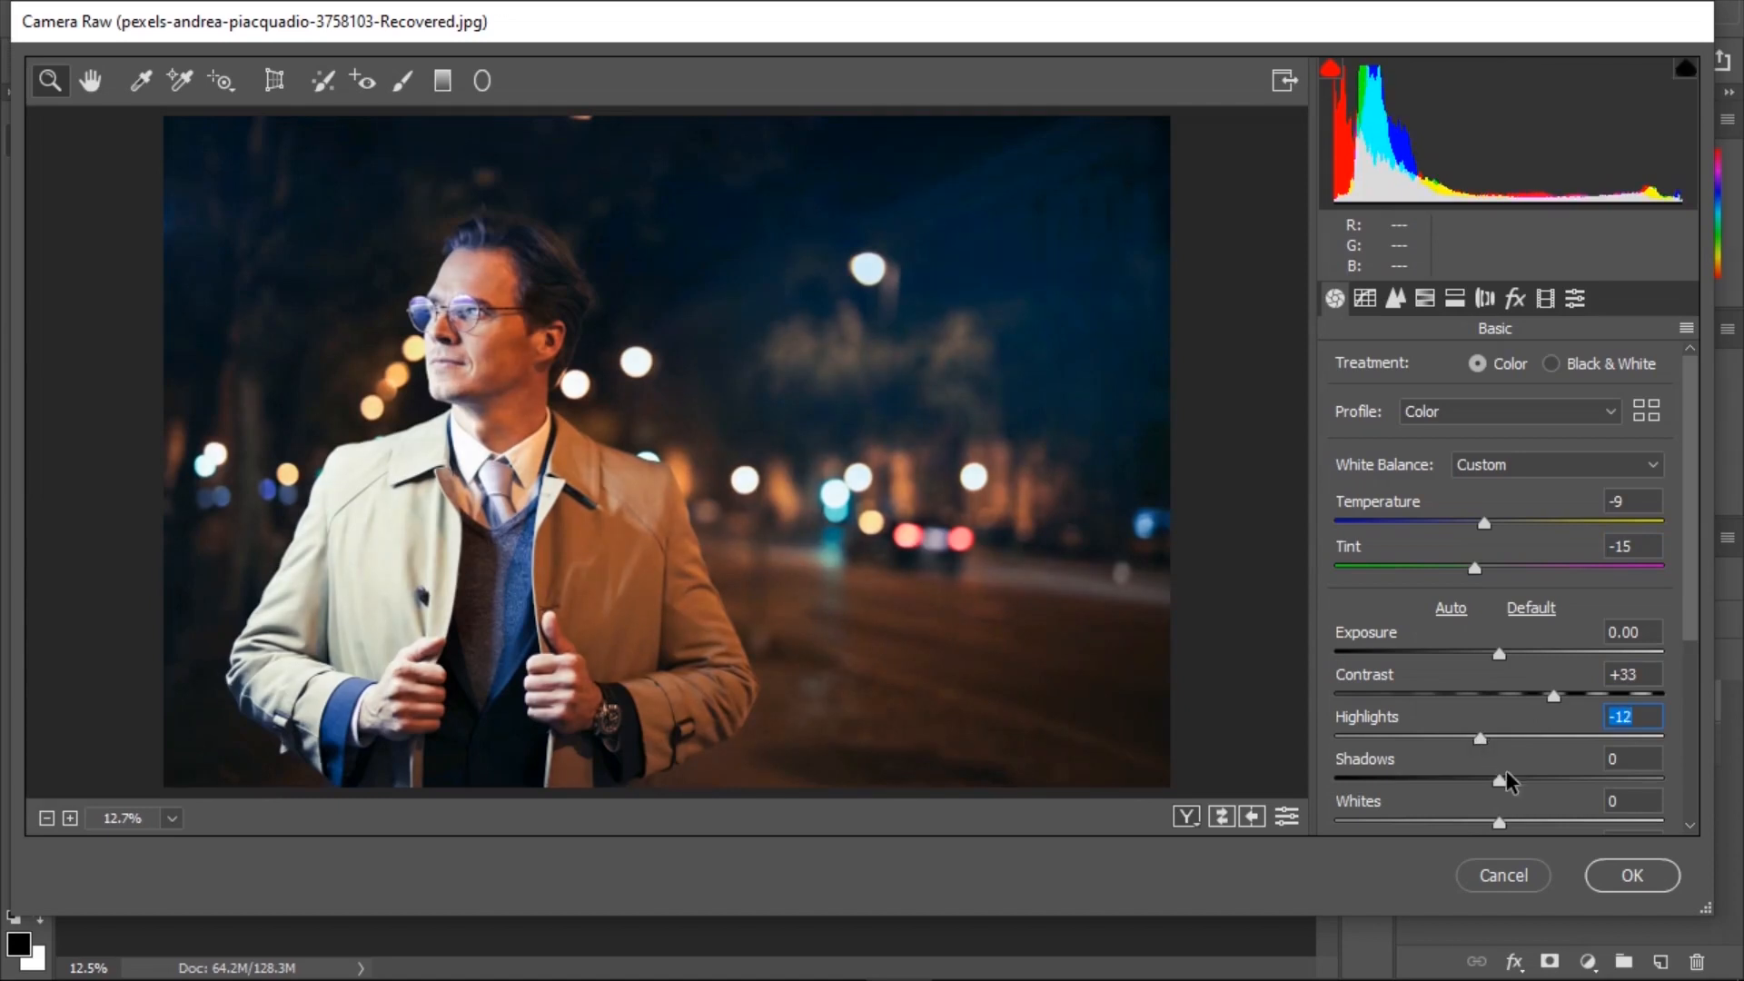
scroll(1506, 770, down, 1)
drag(1498, 714, 1476, 717)
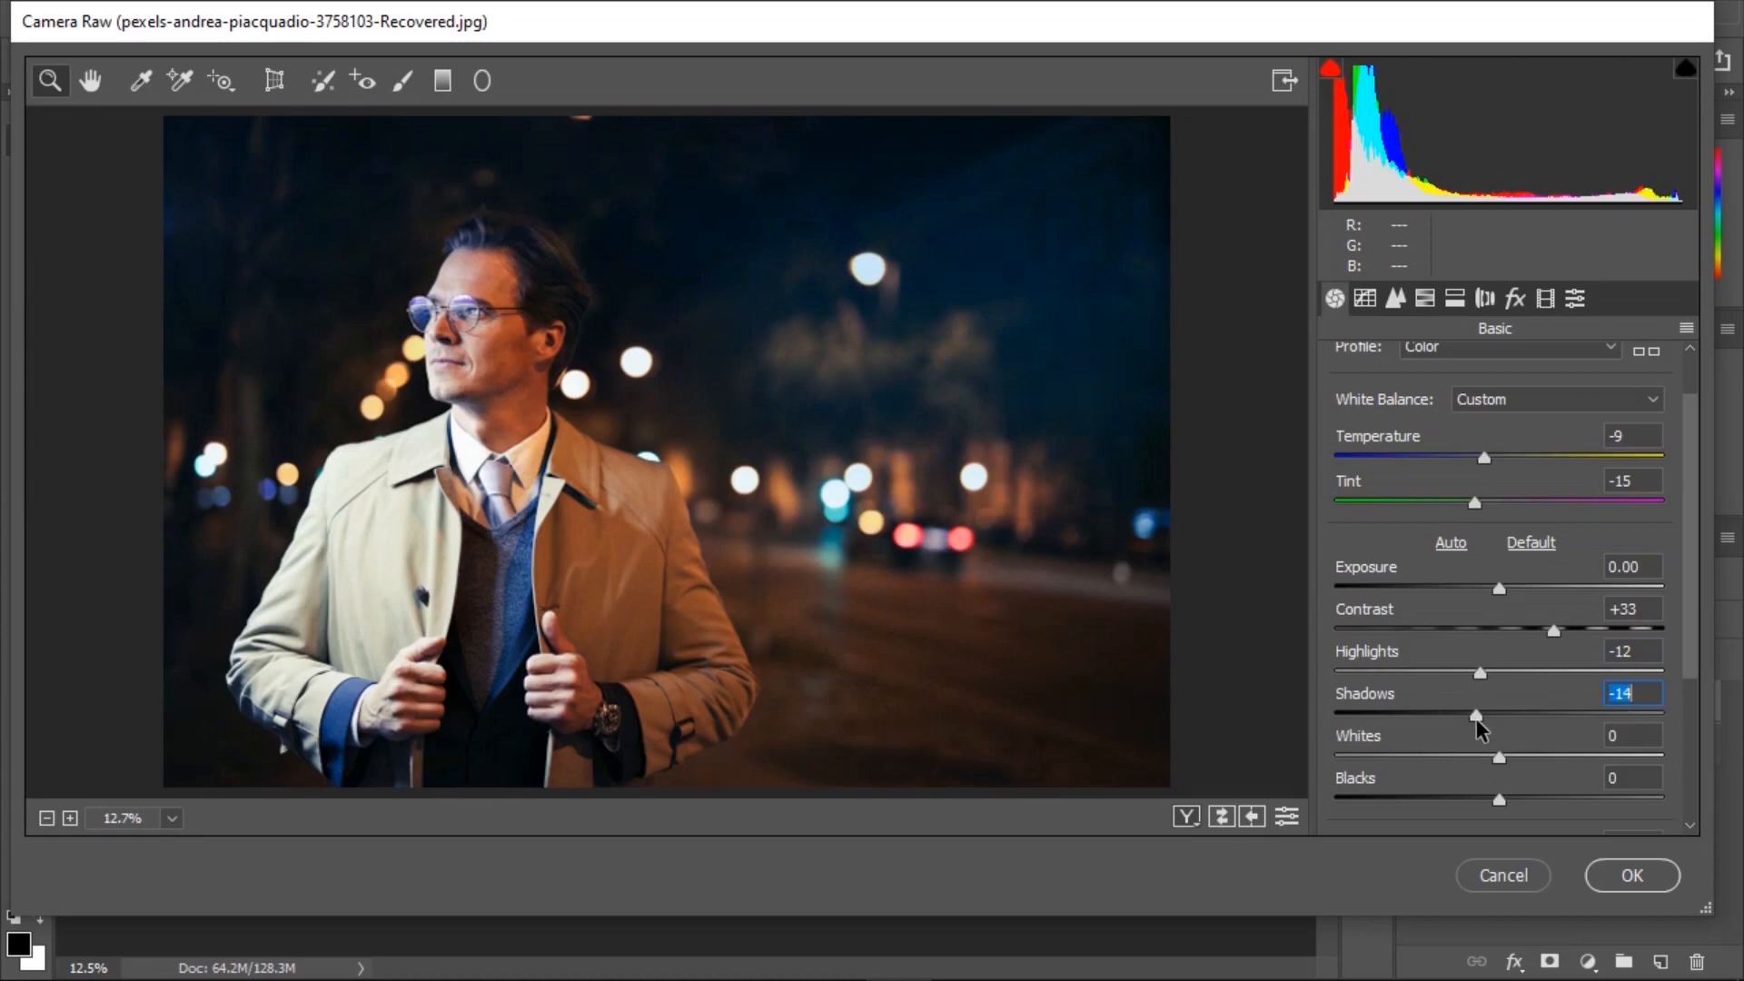
Set Blacks to +31, Texture to -4, Dehaze to +22 and Vibrance to +20 in the basic adjustments.
scroll(1515, 746, down, 1)
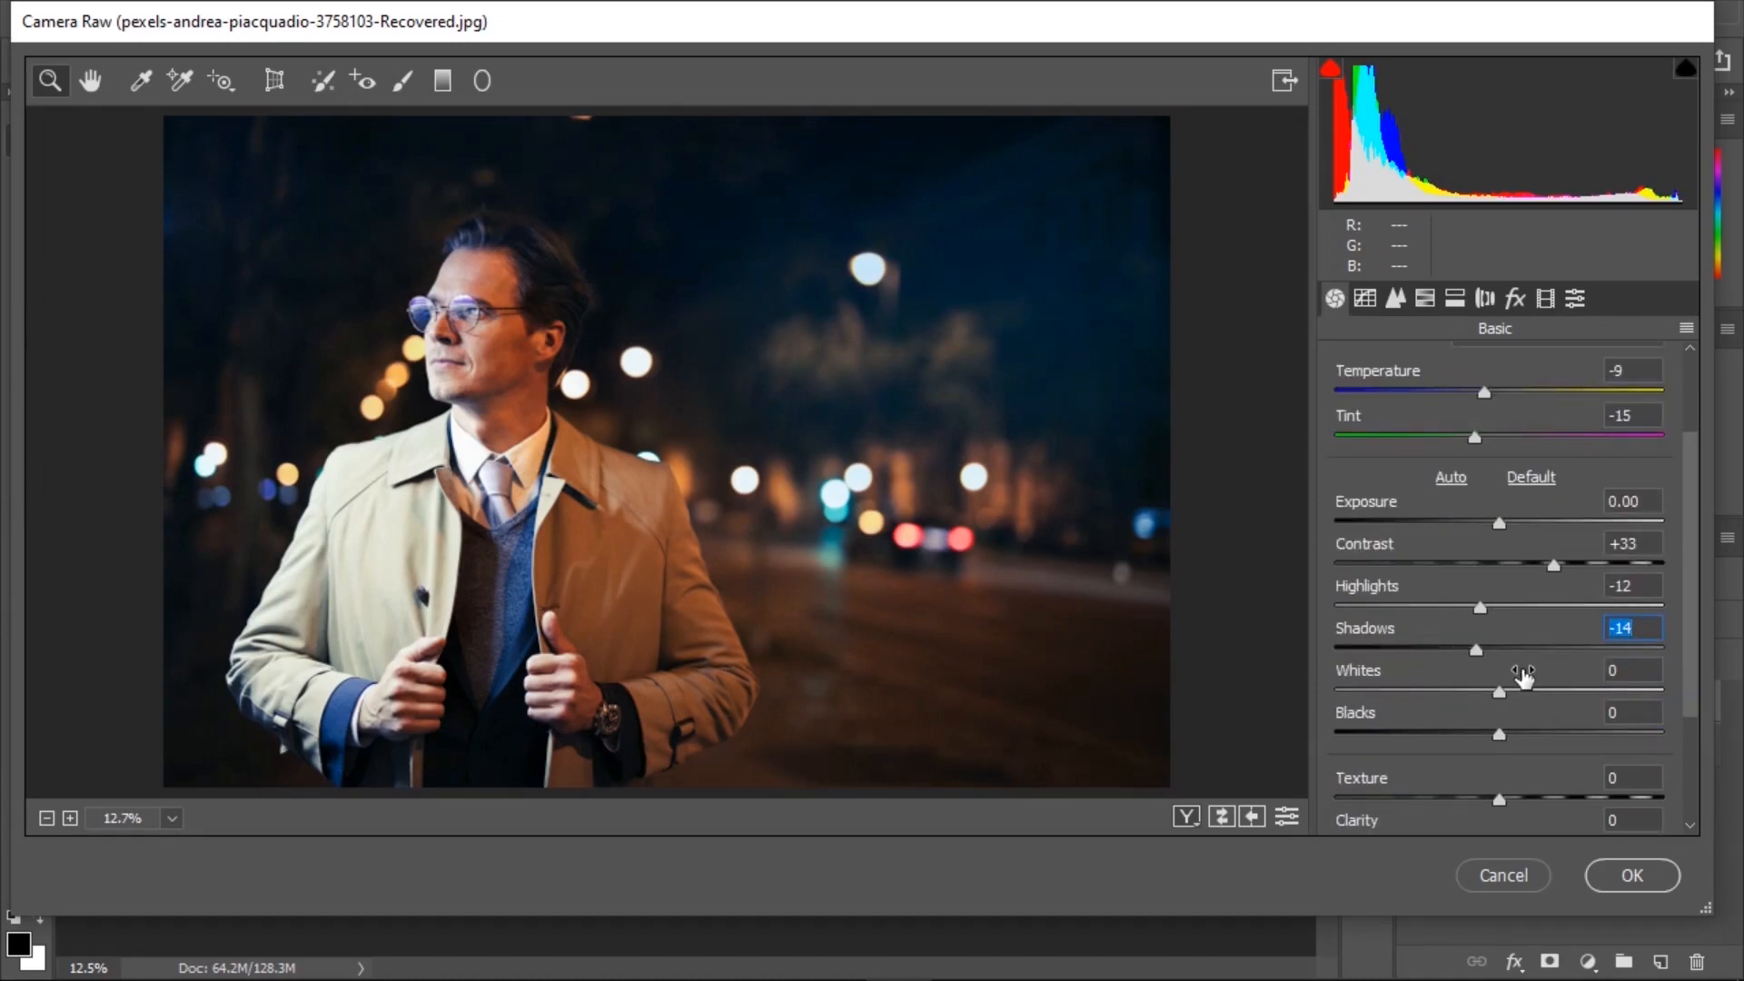
scroll(1526, 695, down, 1)
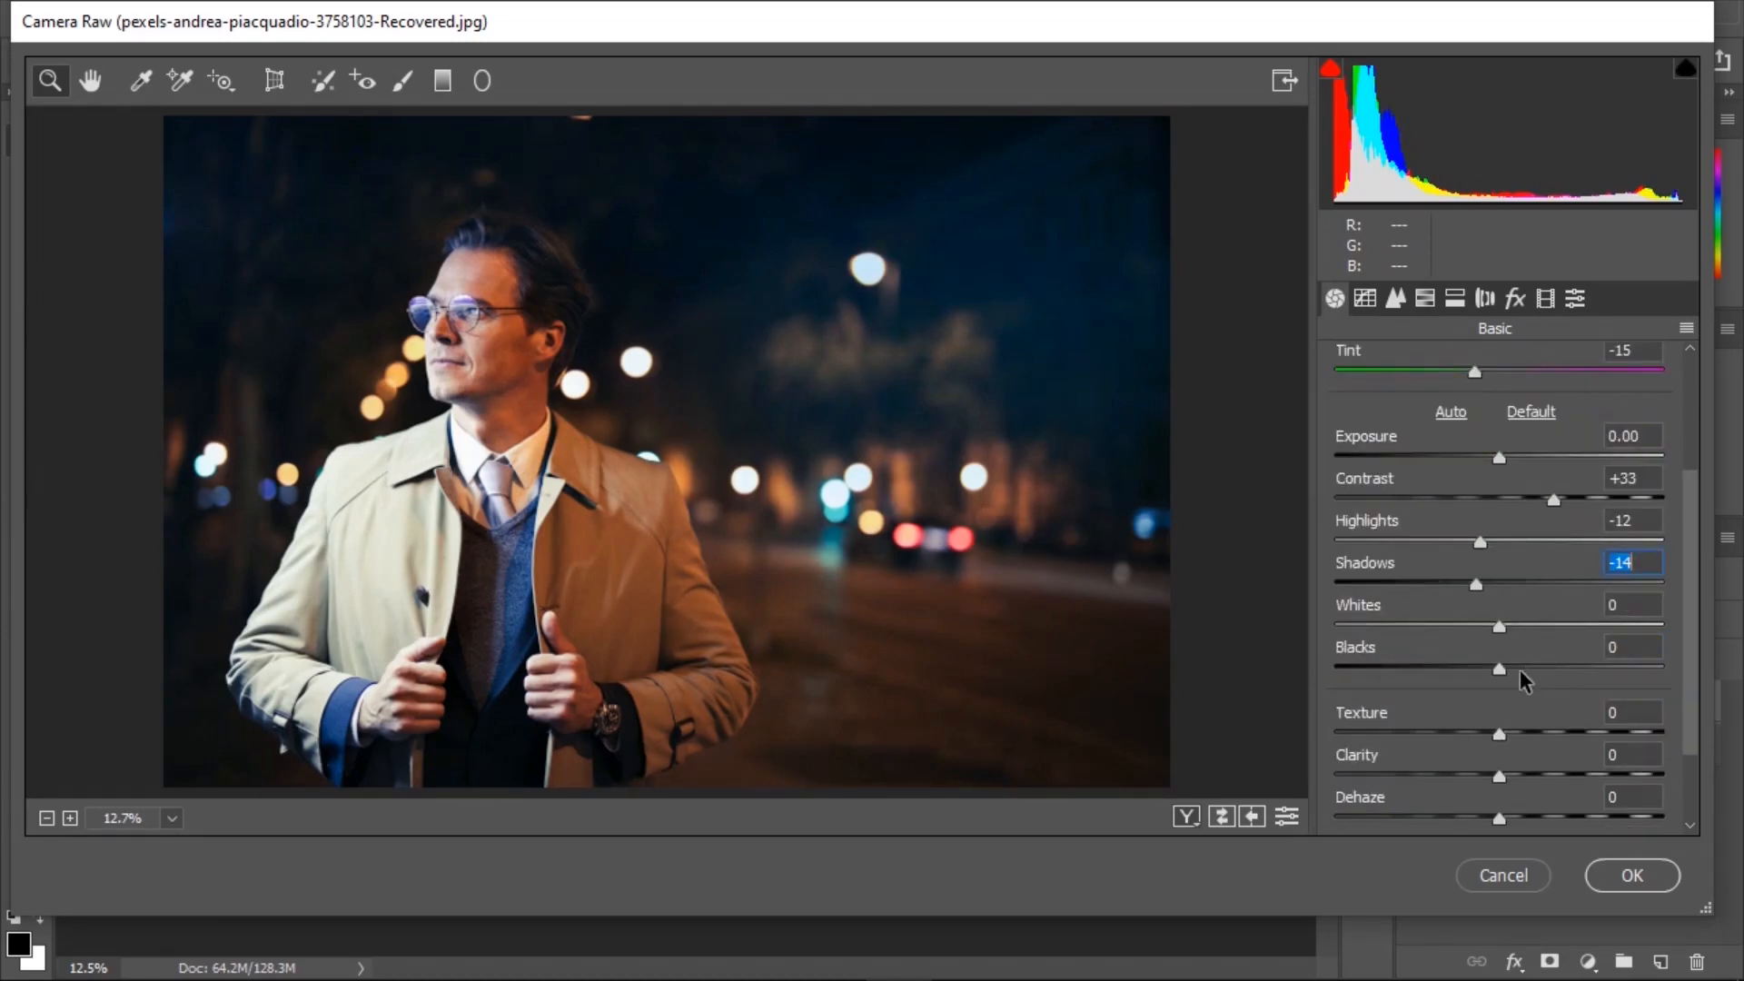
scroll(1501, 672, down, 1)
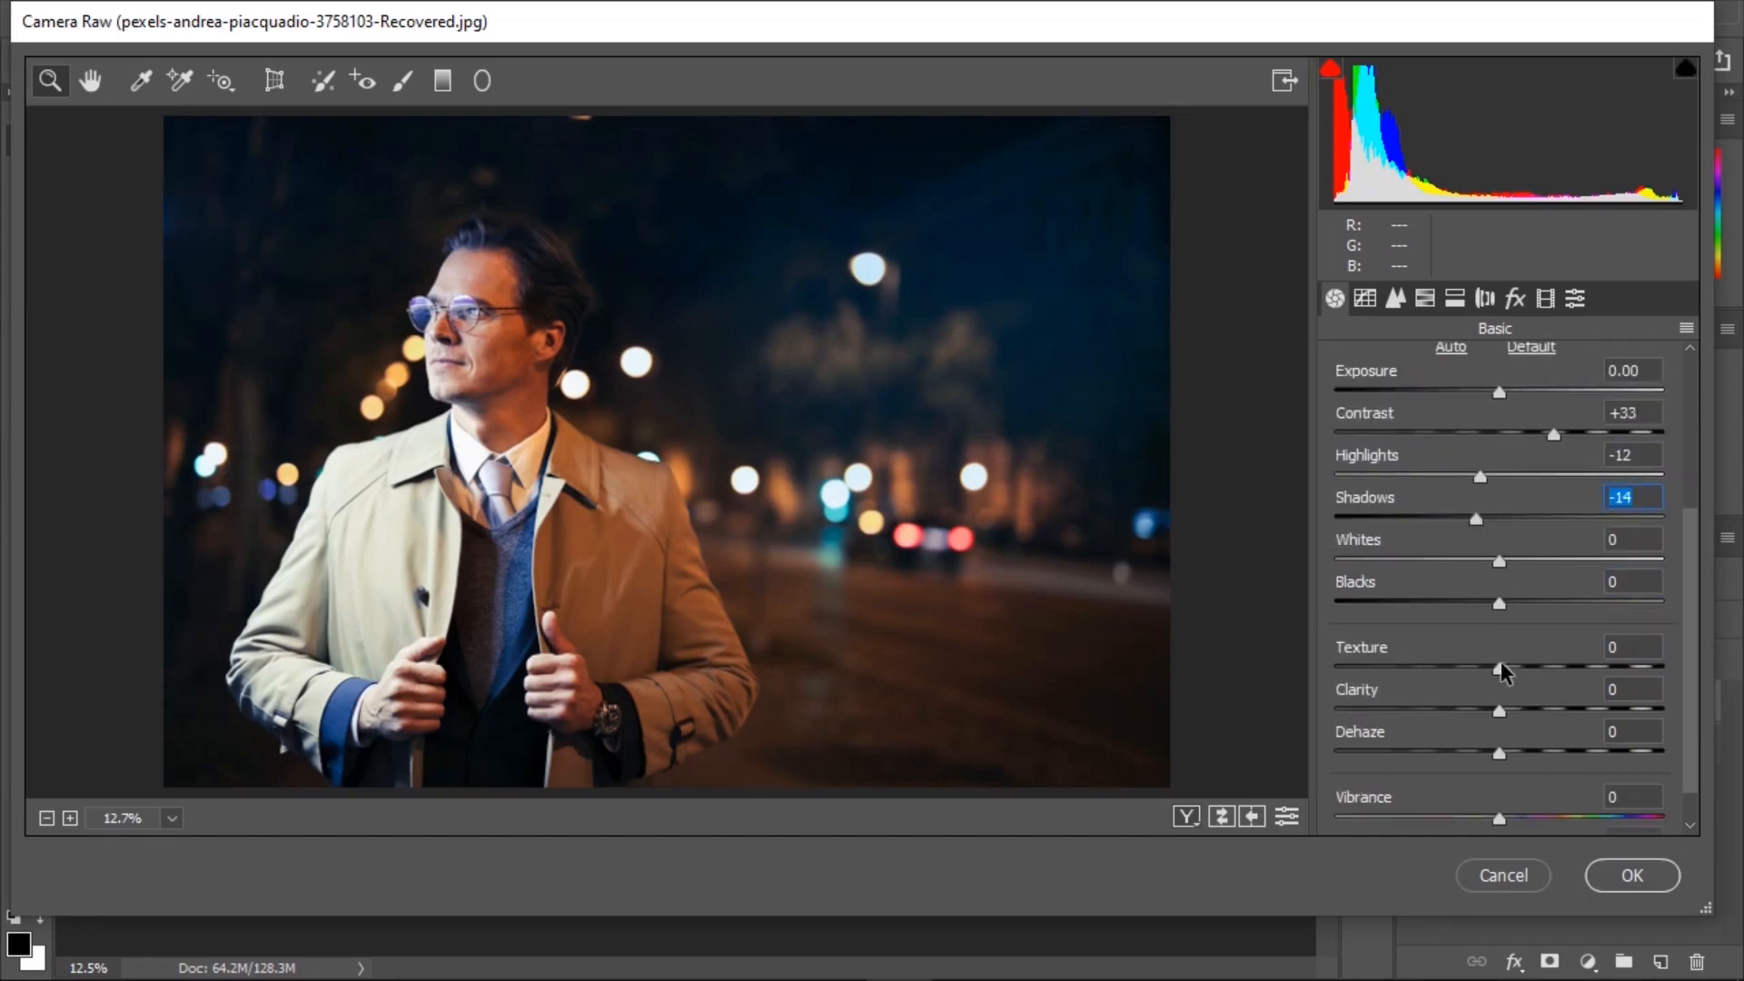
mouse_move(1498, 600)
mouse_down()
mouse_move(1549, 605)
mouse_move(1496, 621)
mouse_up()
scroll(1566, 654, down, 1)
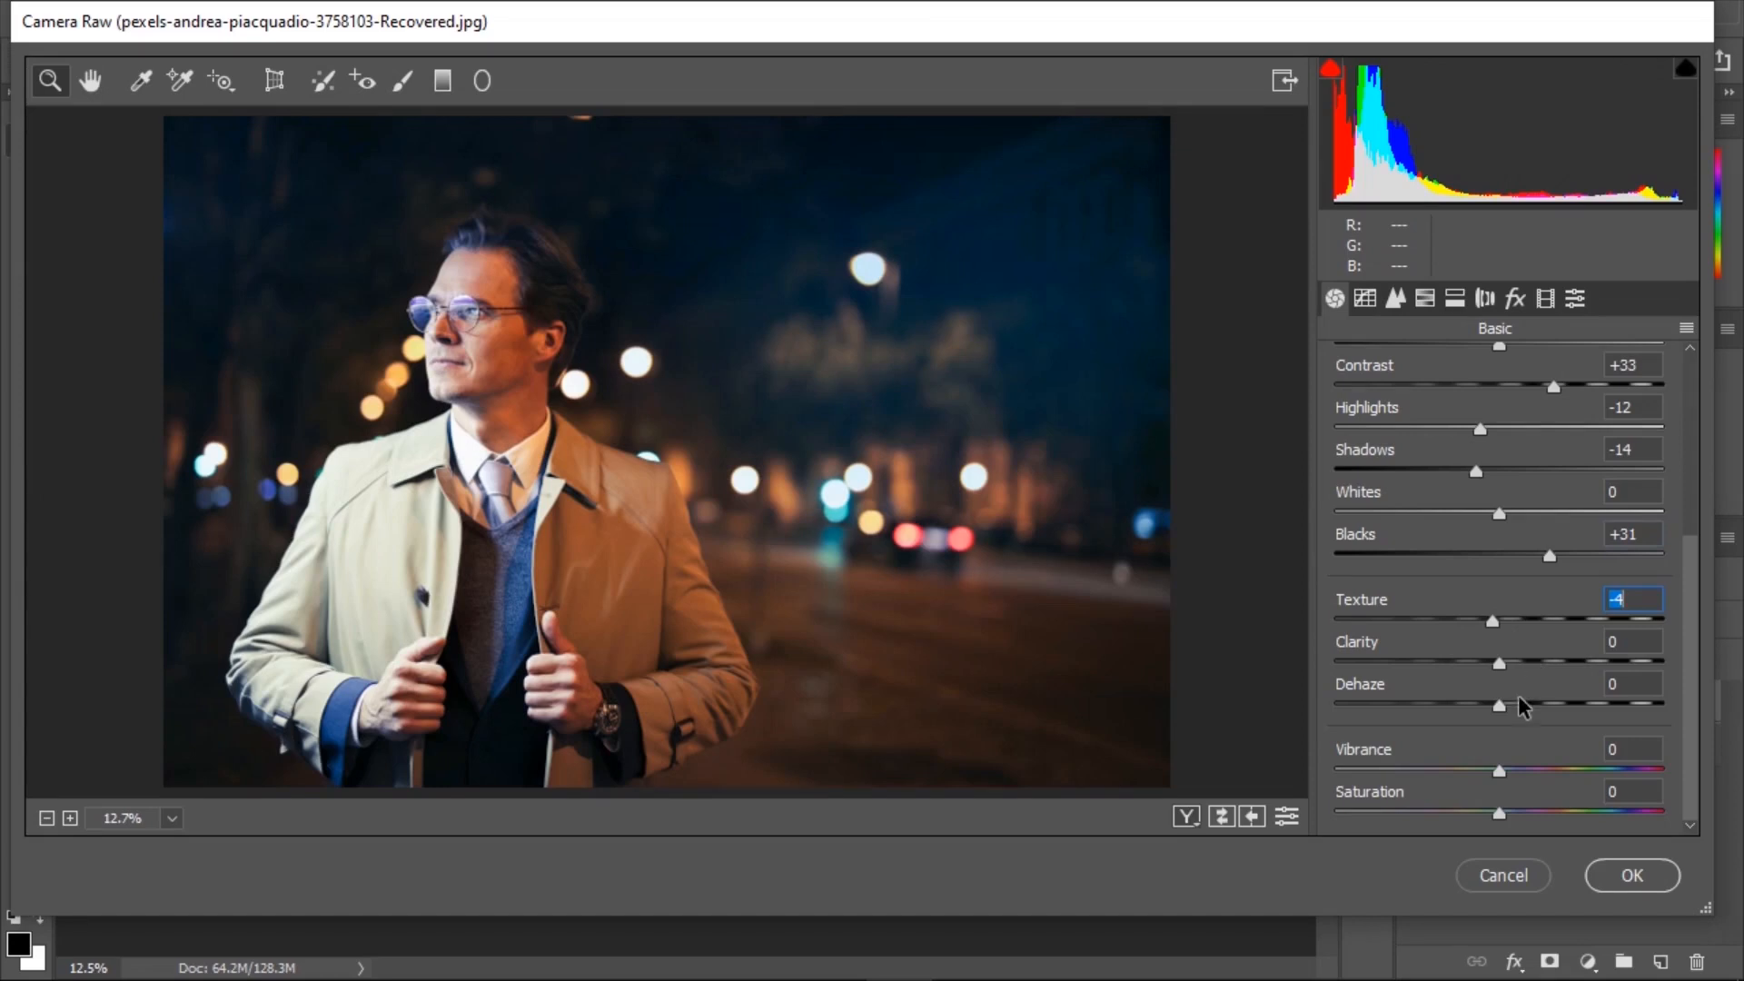
drag(1499, 705, 1534, 700)
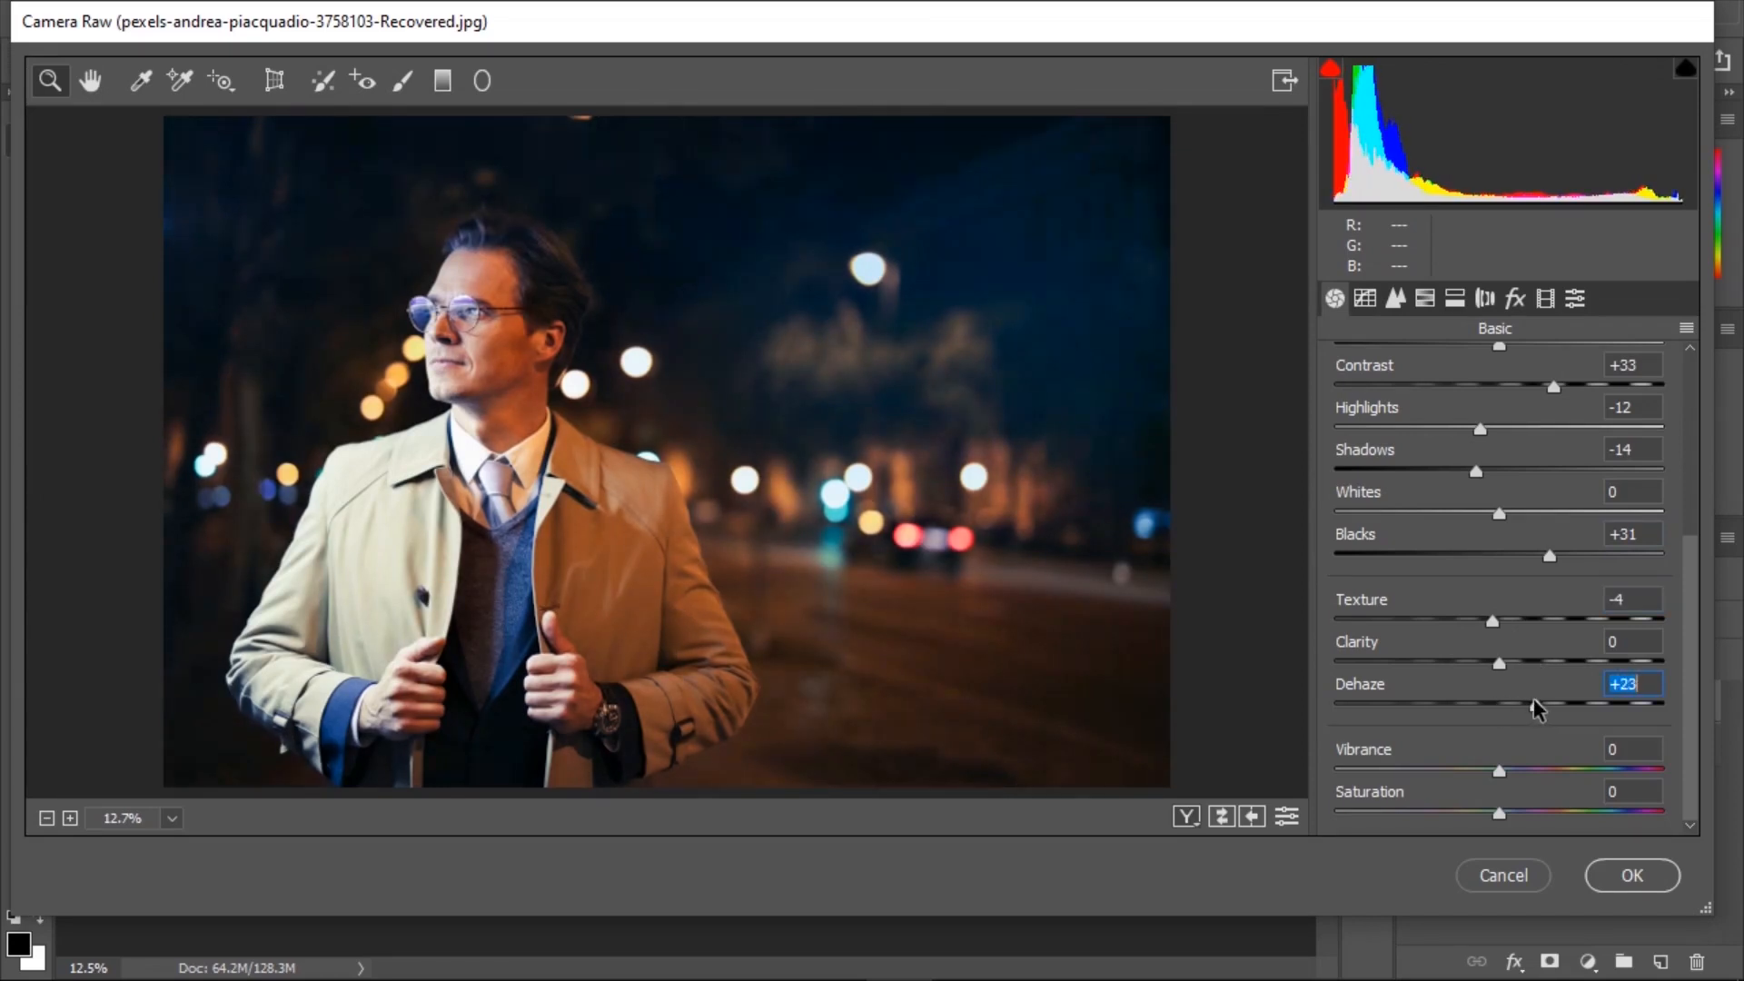
drag(1533, 699, 1532, 699)
drag(1496, 766, 1530, 768)
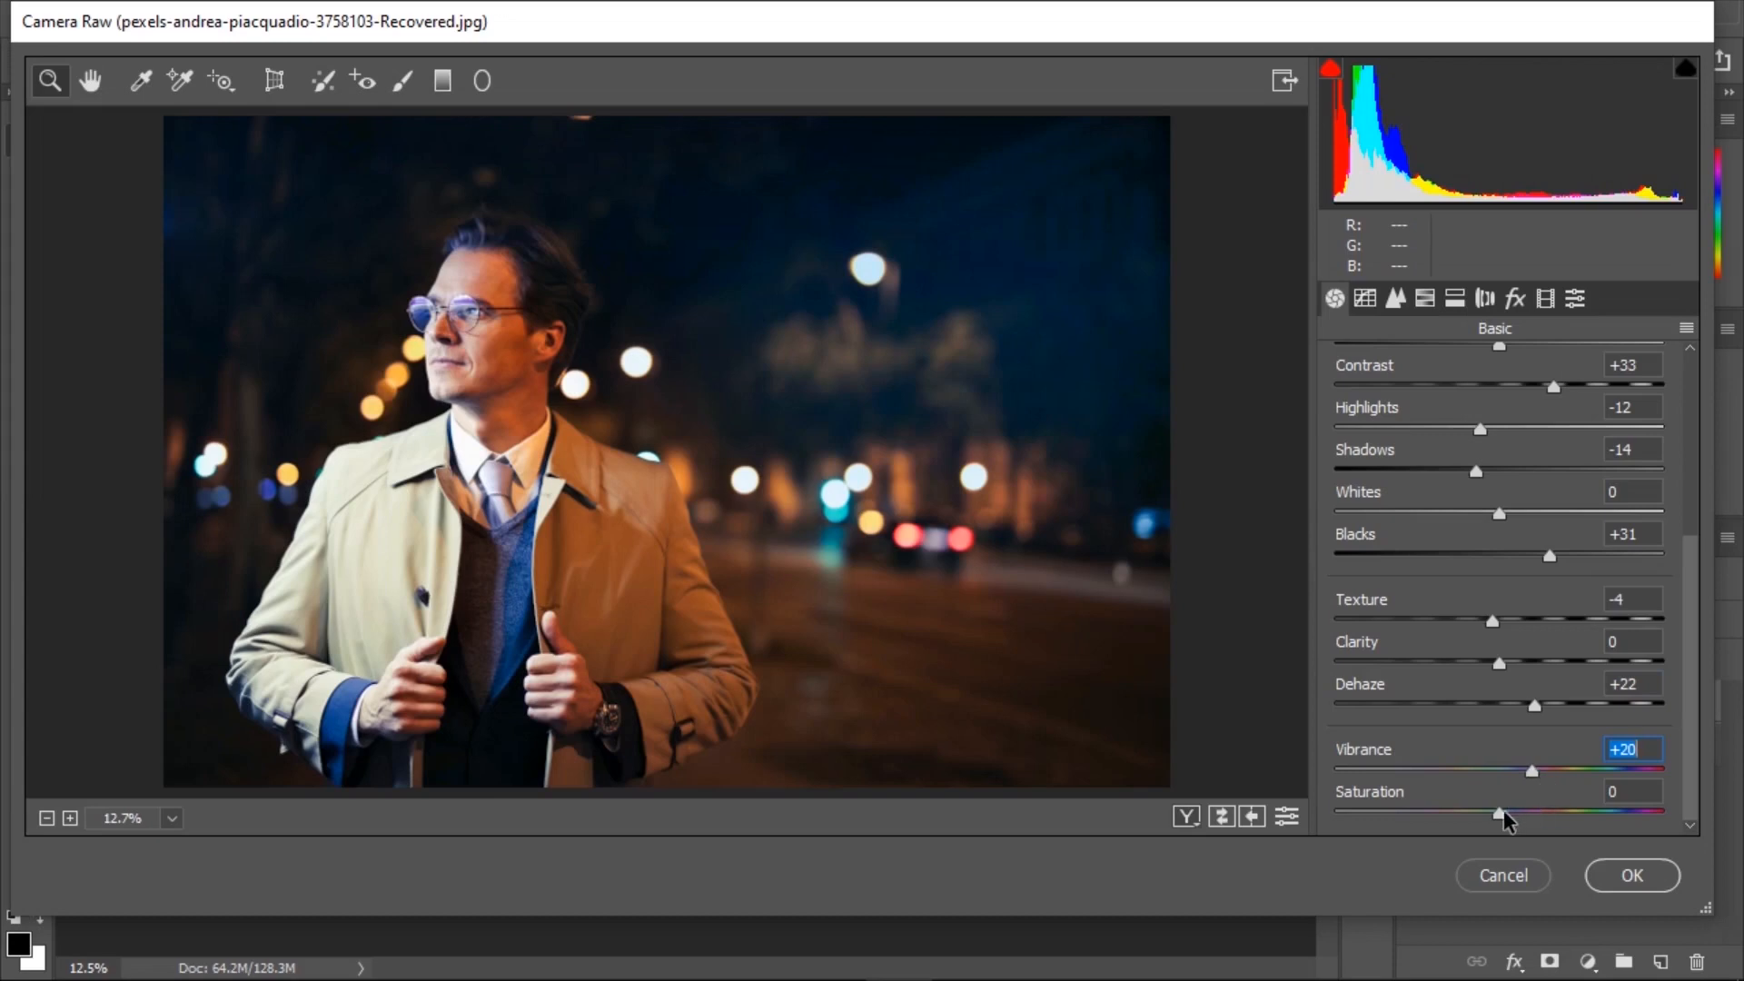
Sharpen the photo with Amount 99, Radius 2.1 and Detail 67.
click(1374, 301)
click(1398, 300)
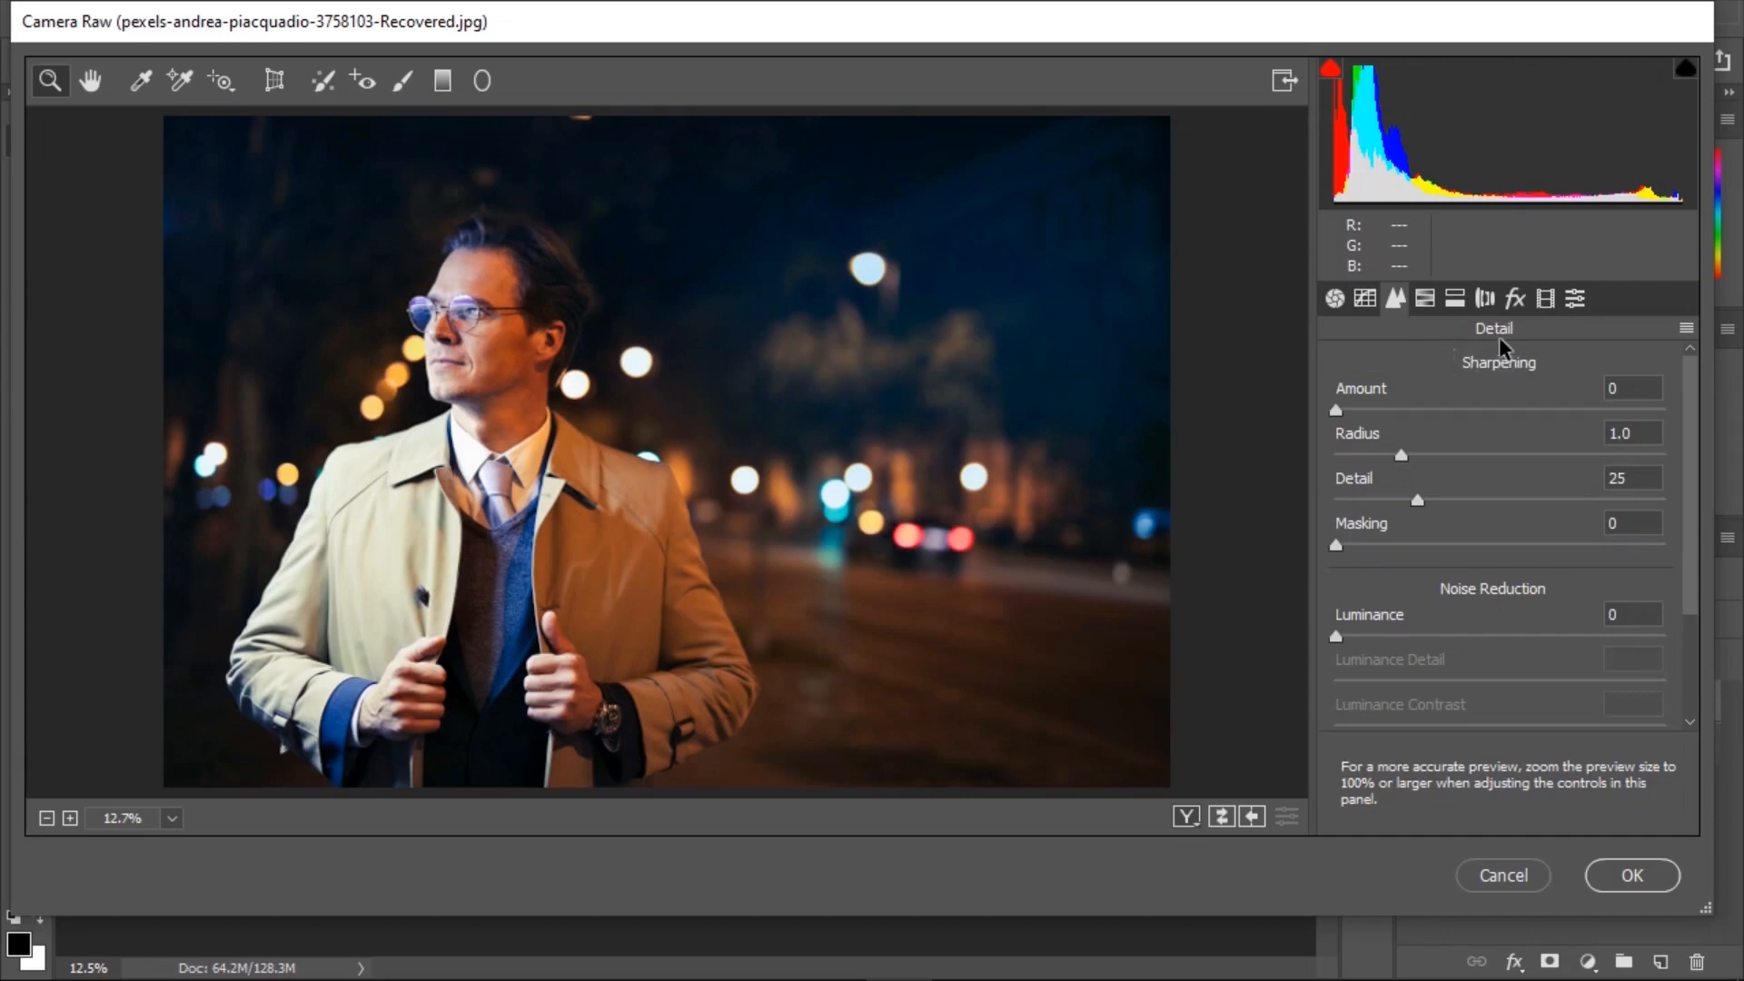
drag(1341, 408, 1556, 434)
drag(1403, 454, 1541, 456)
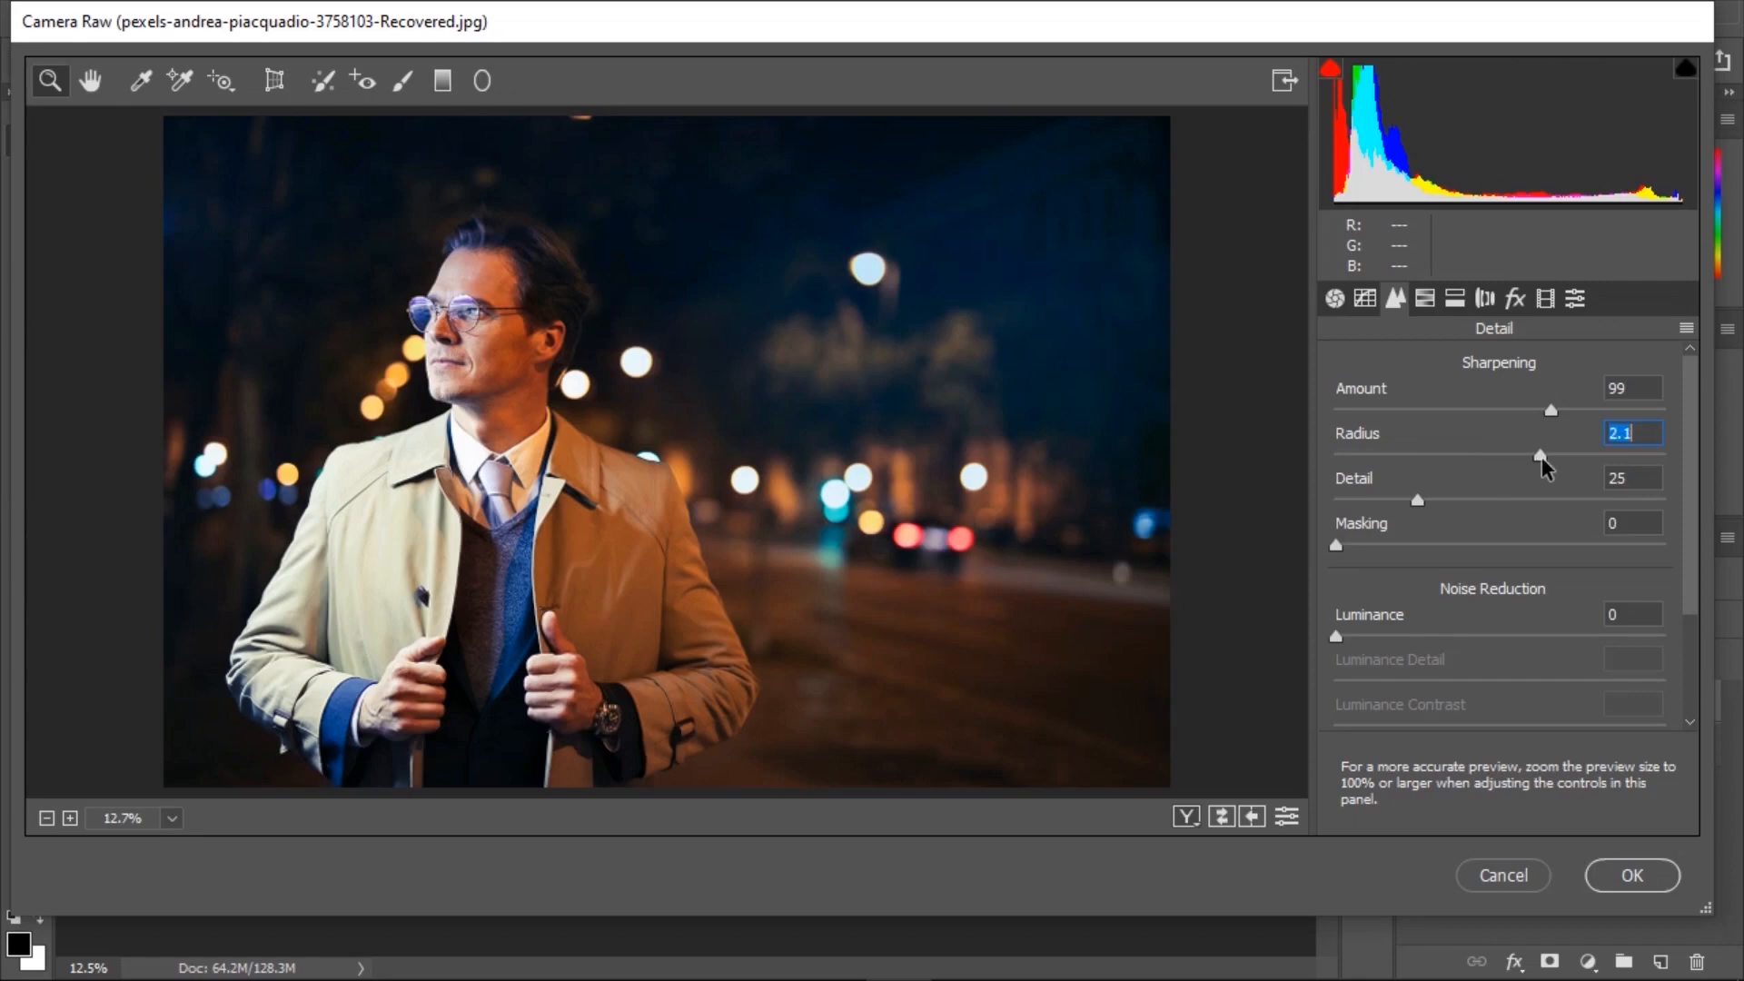
drag(1425, 500, 1554, 499)
Set noise reduction to Luminance 12, Luminance Detail 53, Color 15, Color Detail 59 and Color Smoothness 61.
scroll(1524, 539, down, 1)
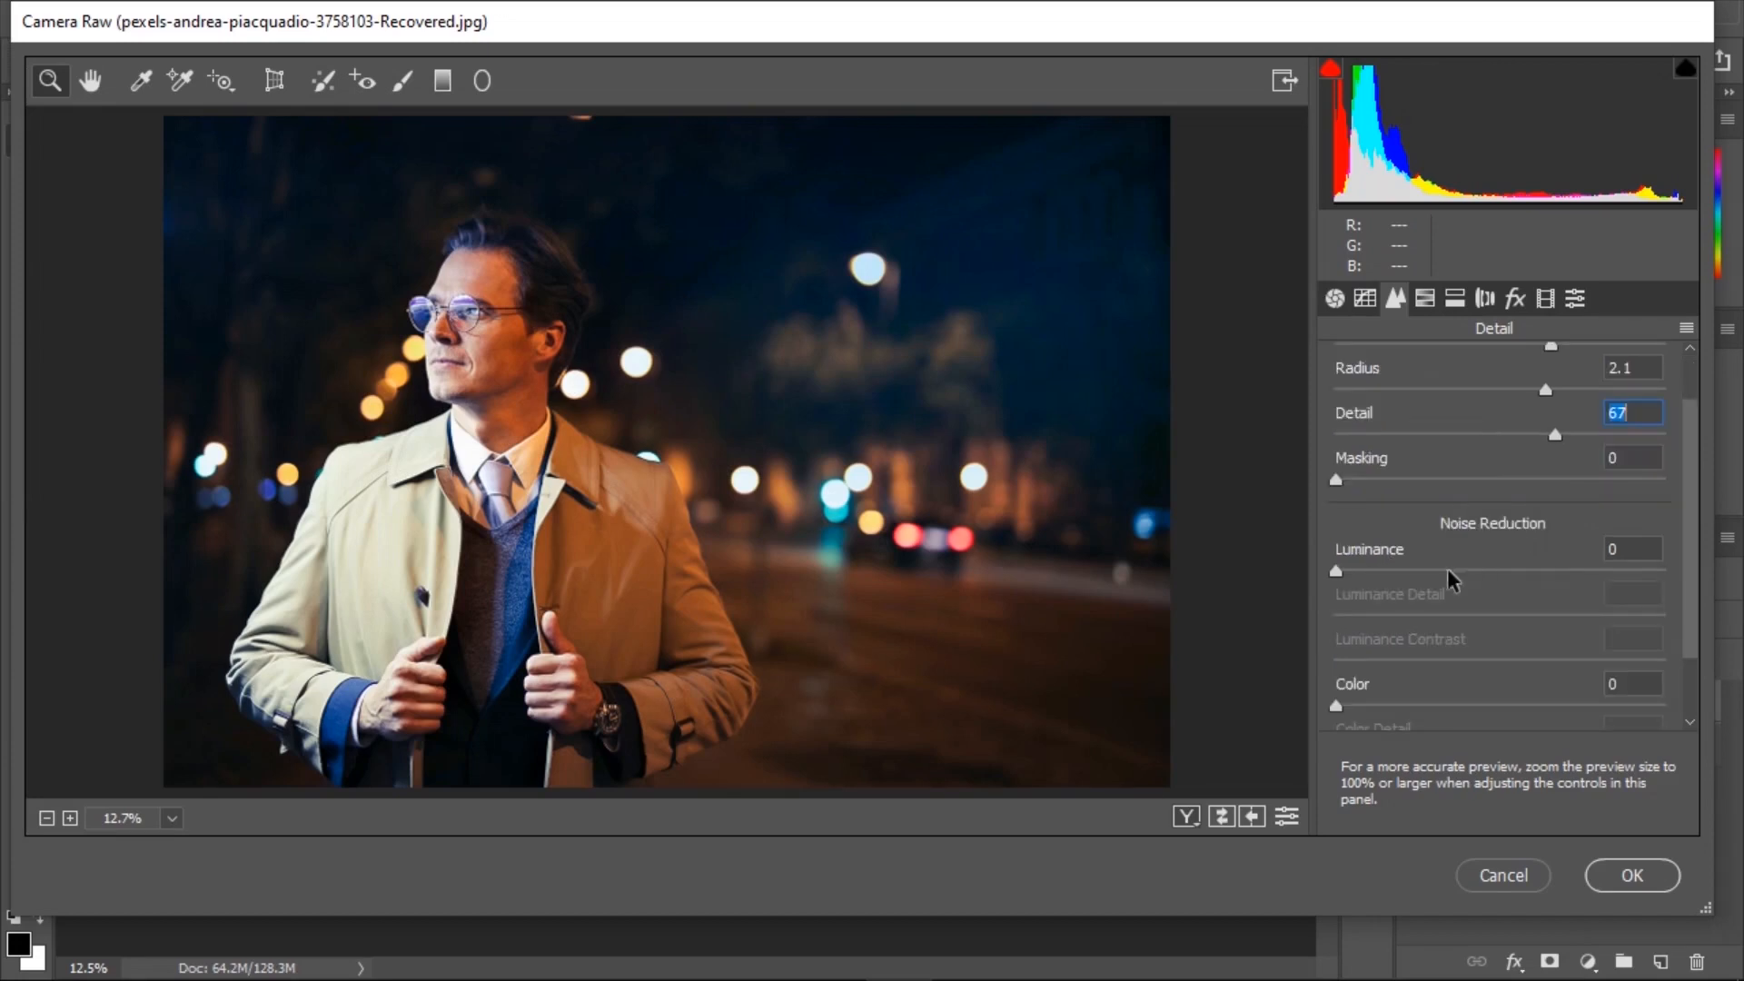
drag(1339, 569, 1377, 581)
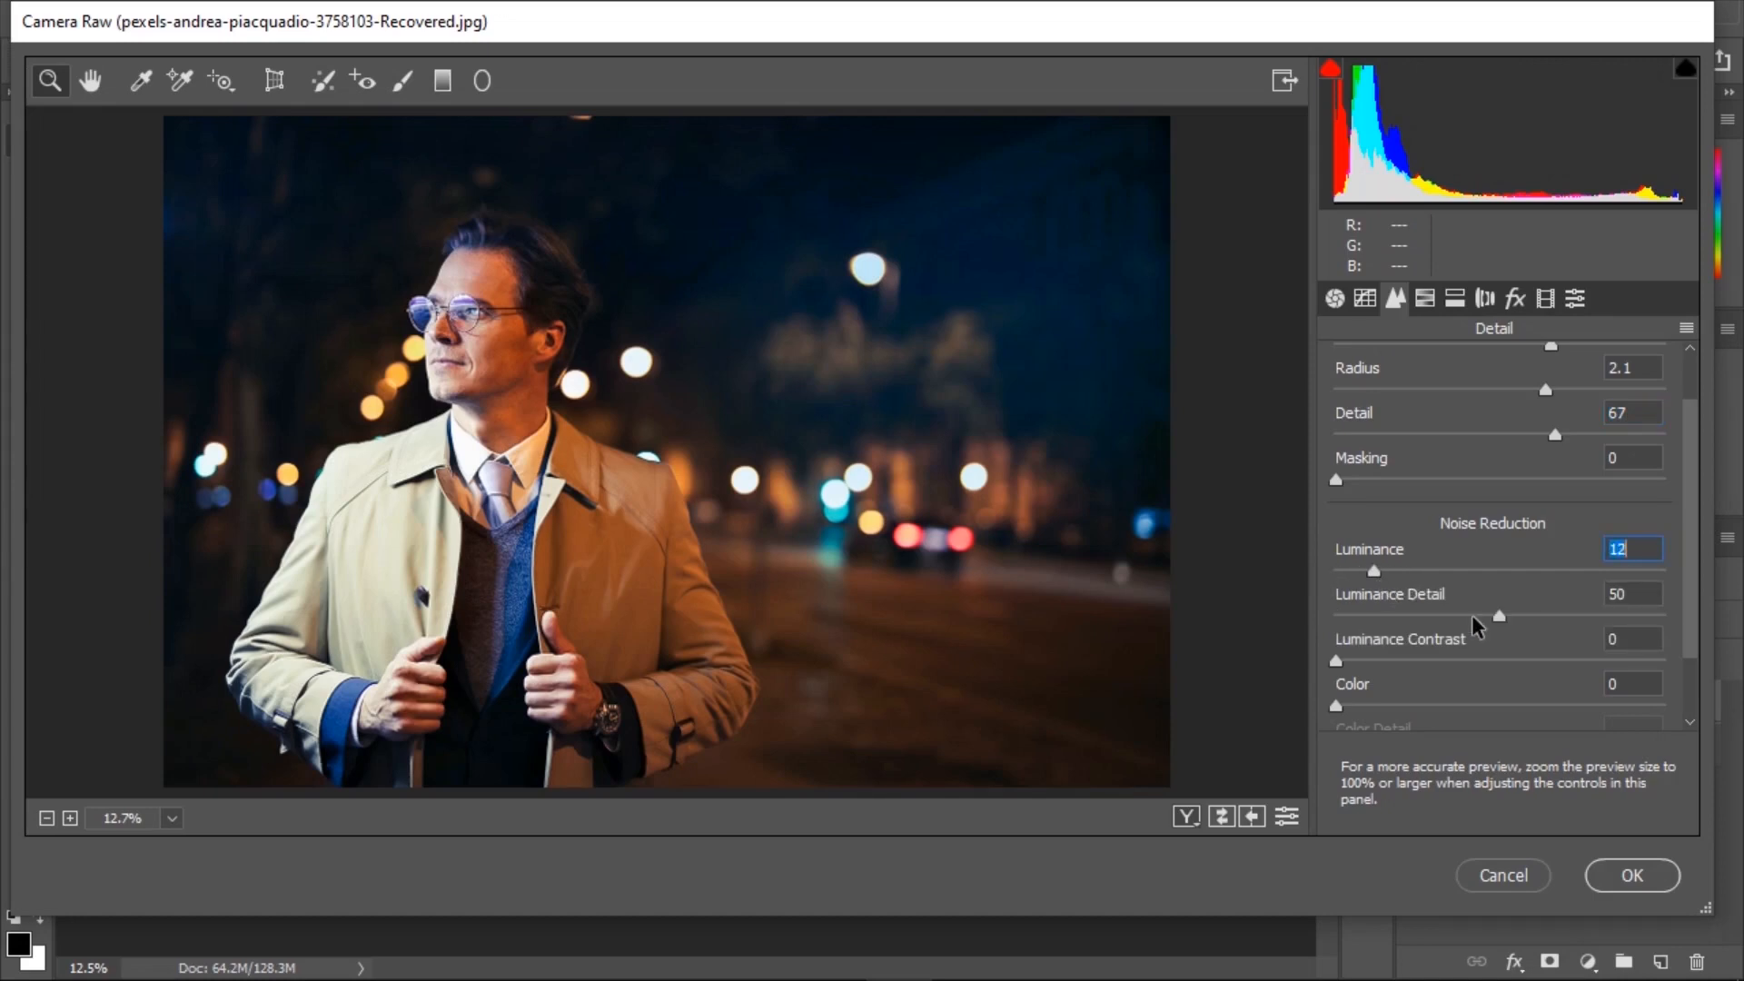
click(1500, 616)
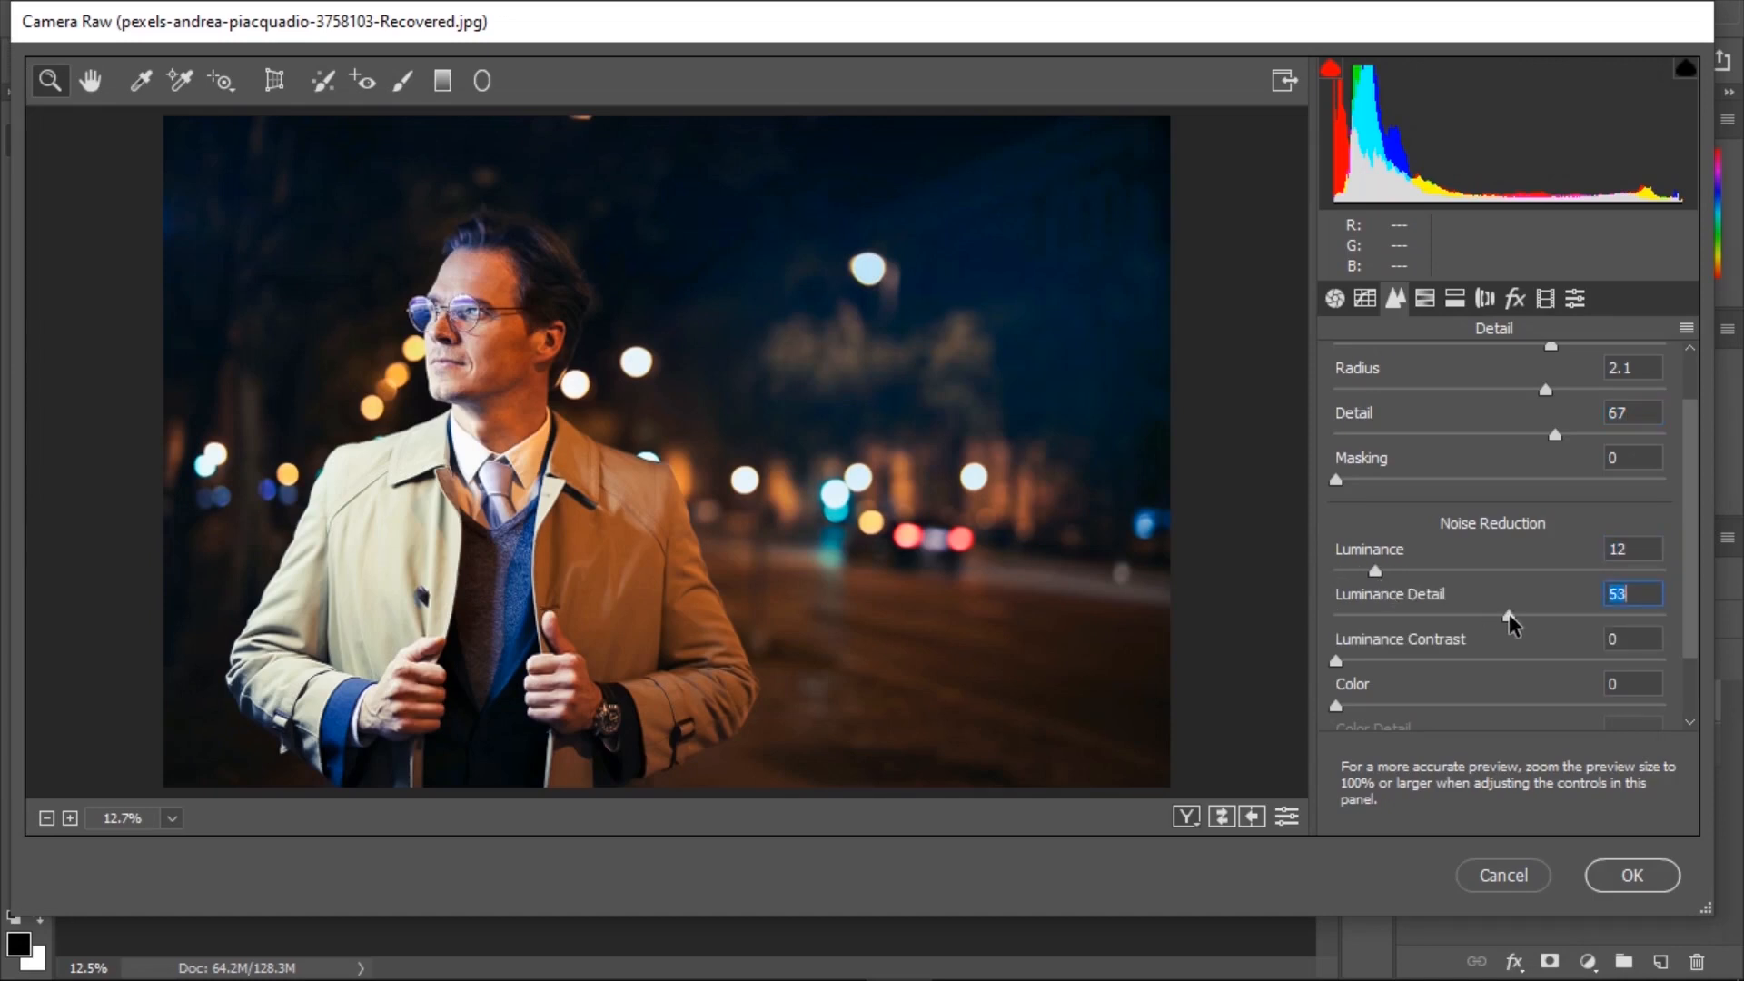
scroll(1387, 662, down, 2)
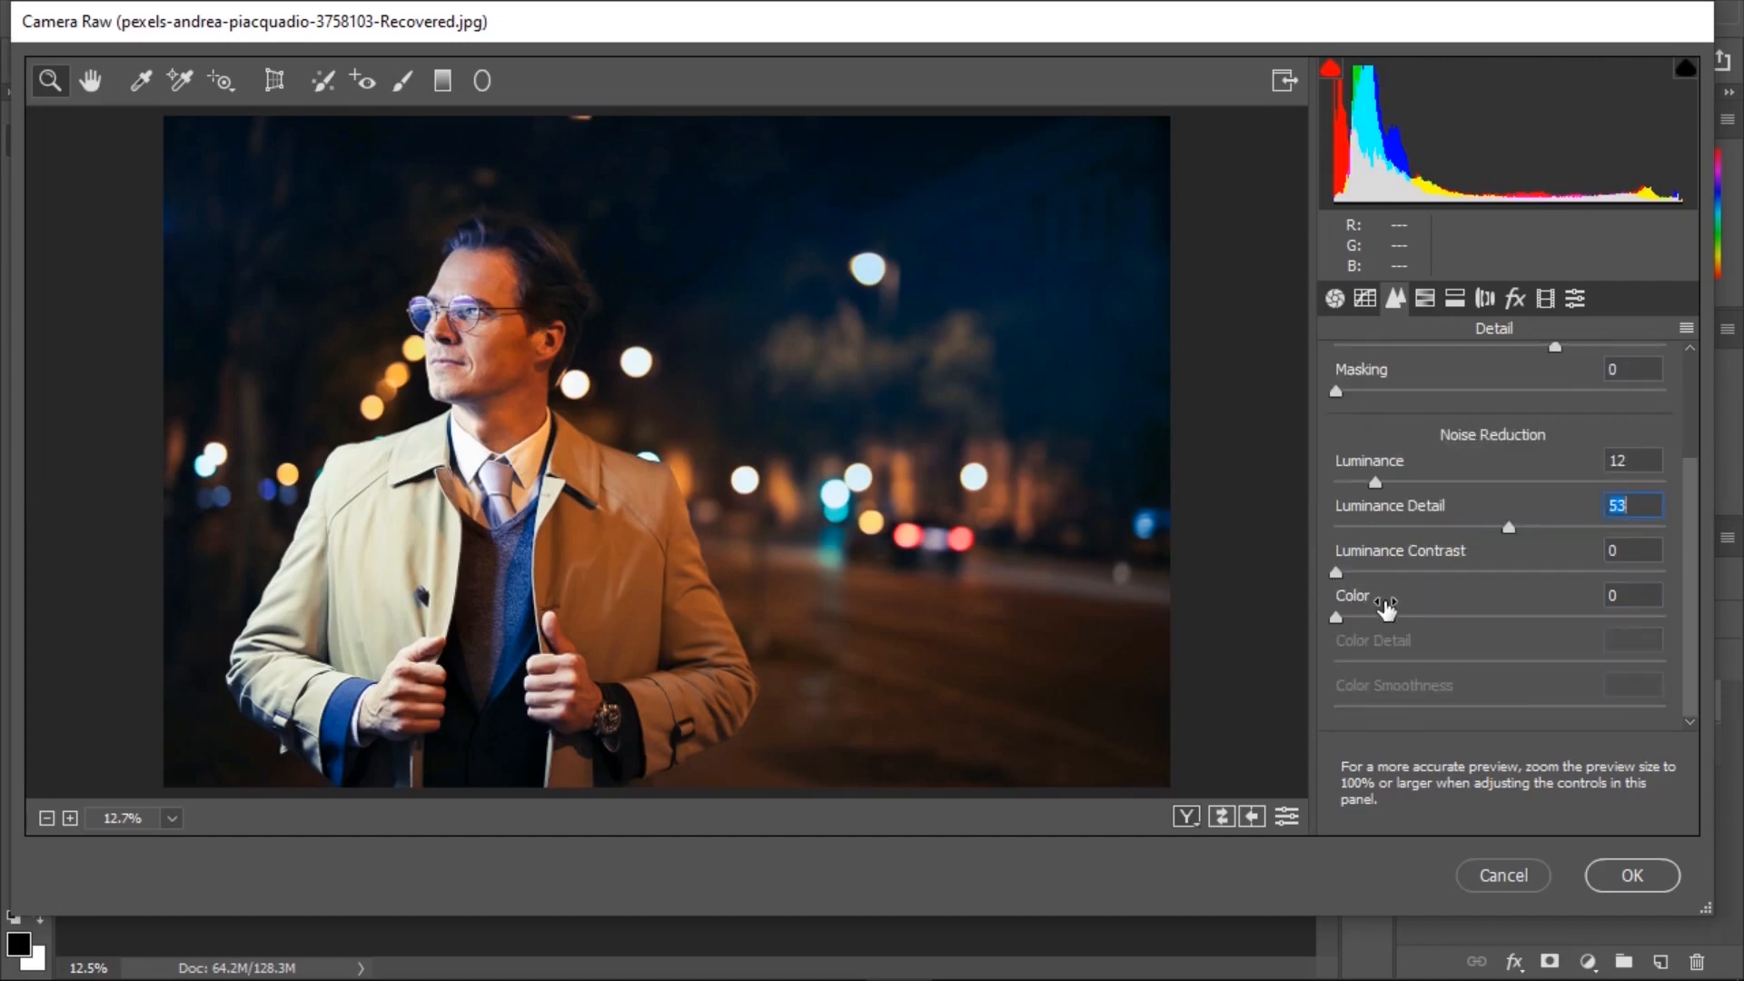
drag(1340, 616, 1390, 614)
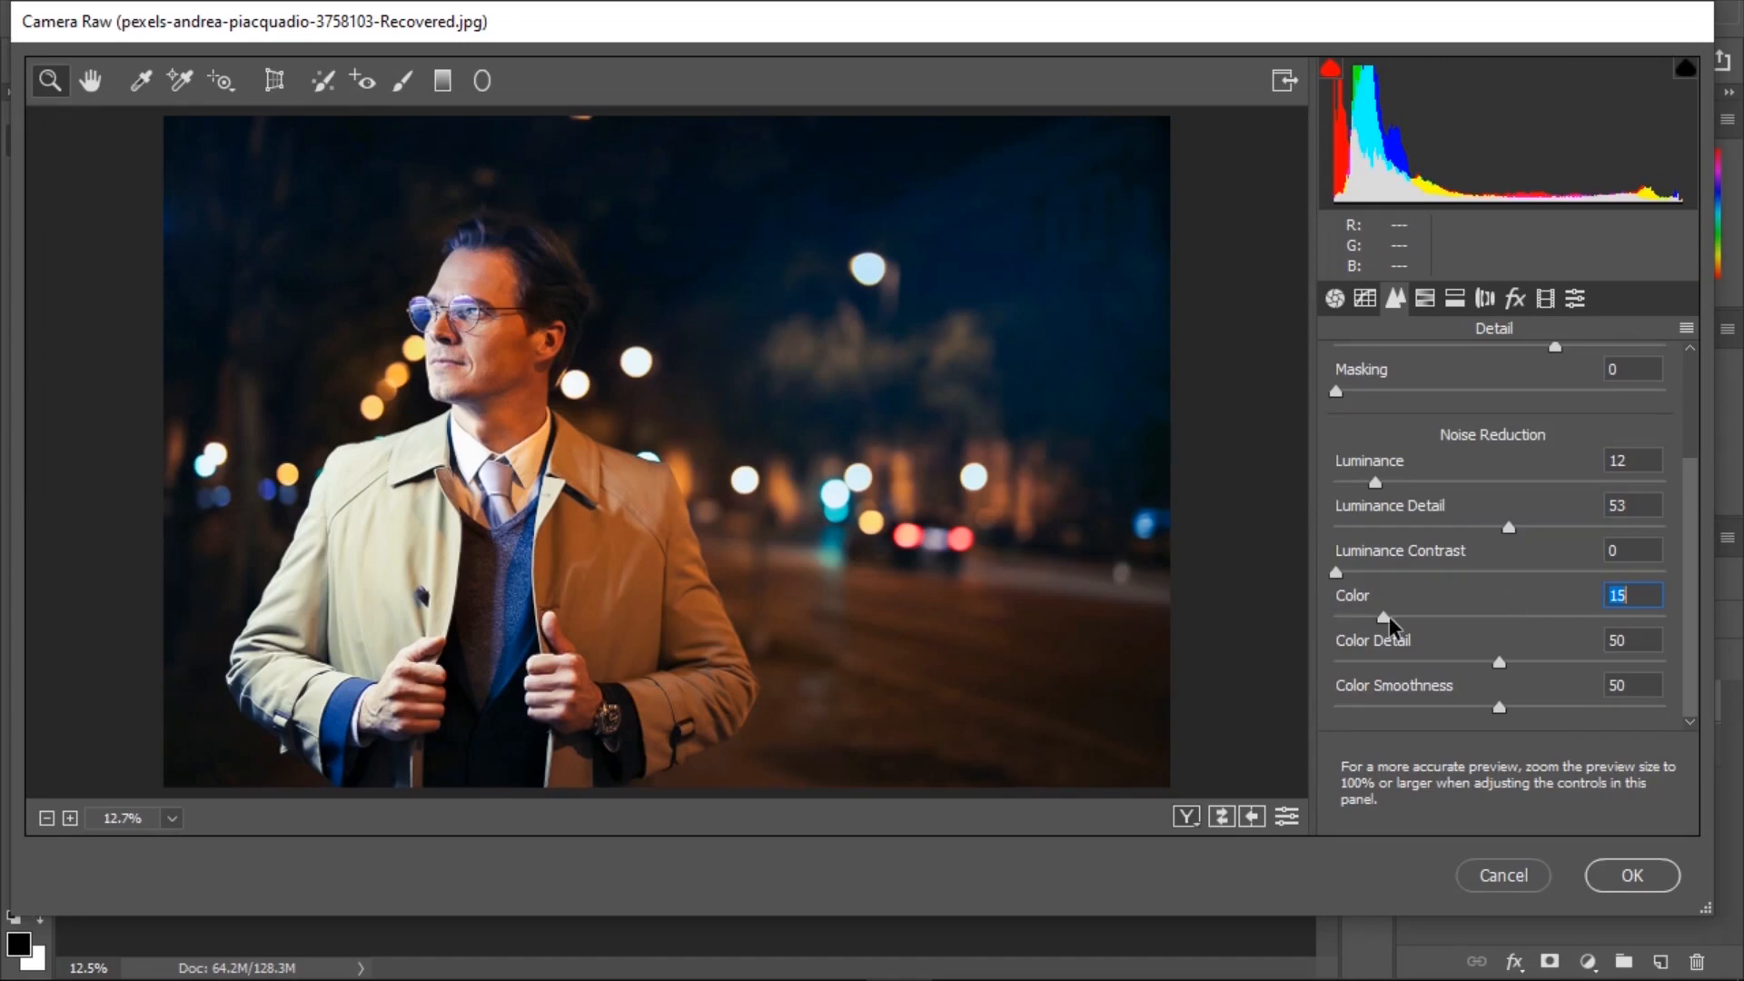
drag(1502, 661, 1524, 666)
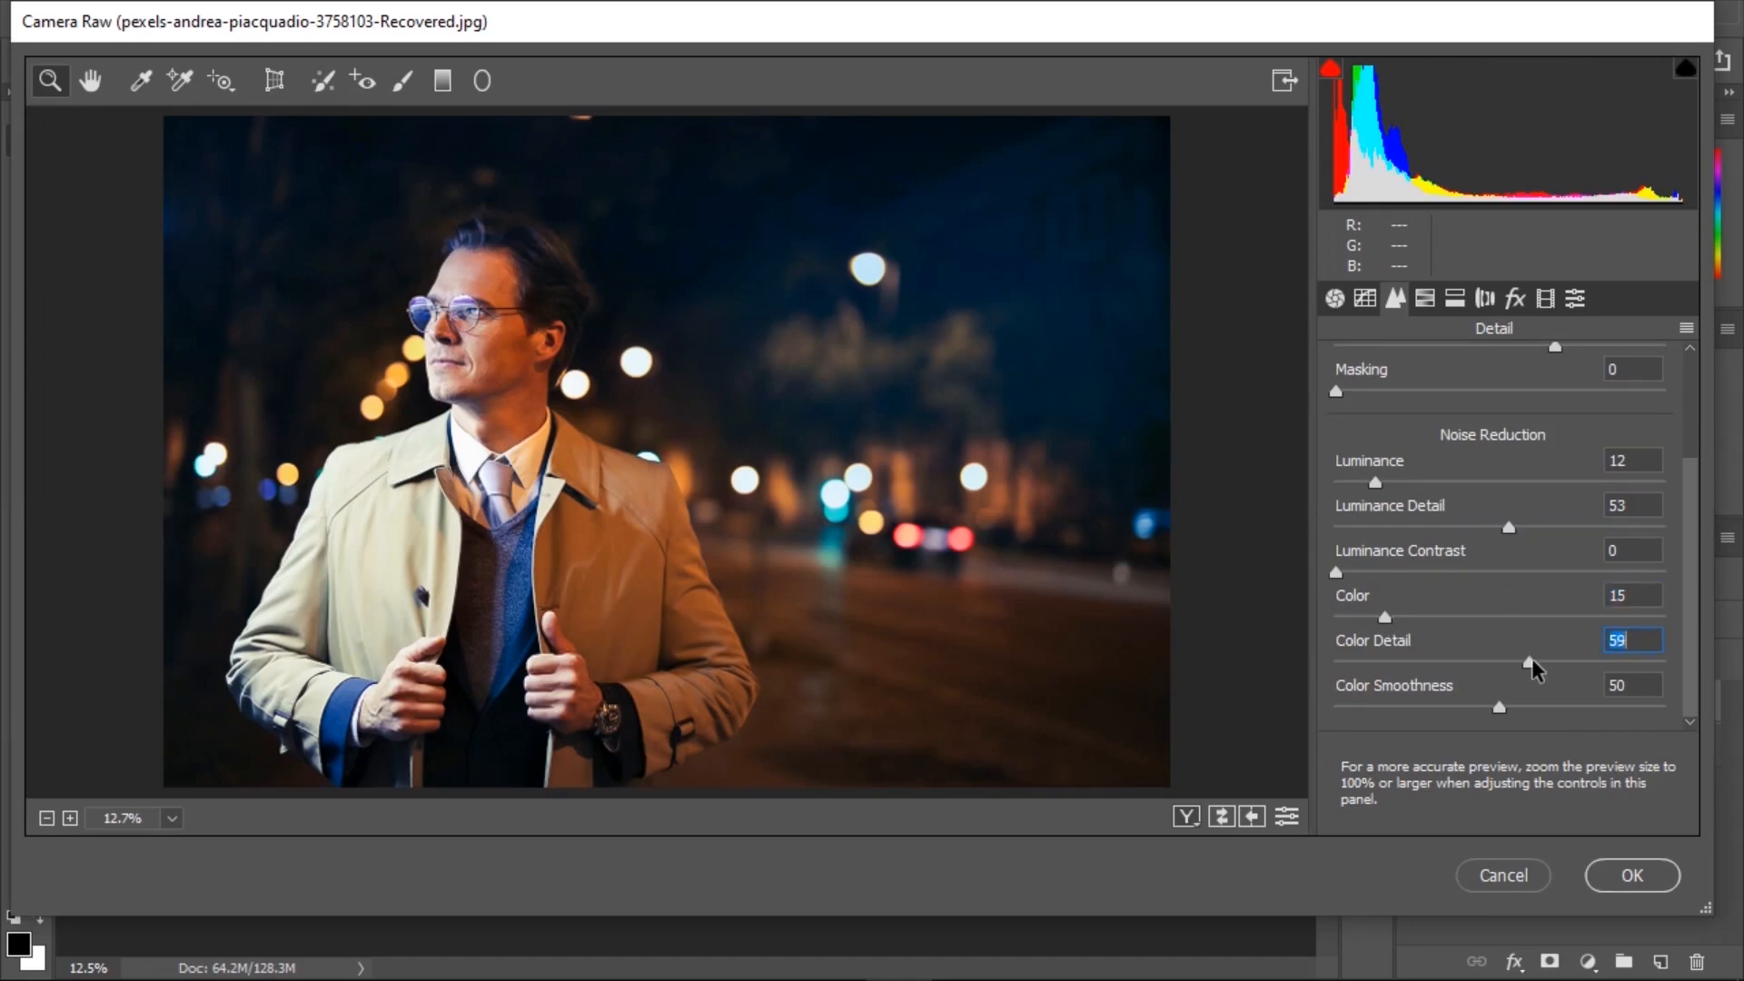
click(1498, 705)
drag(1500, 714, 1534, 711)
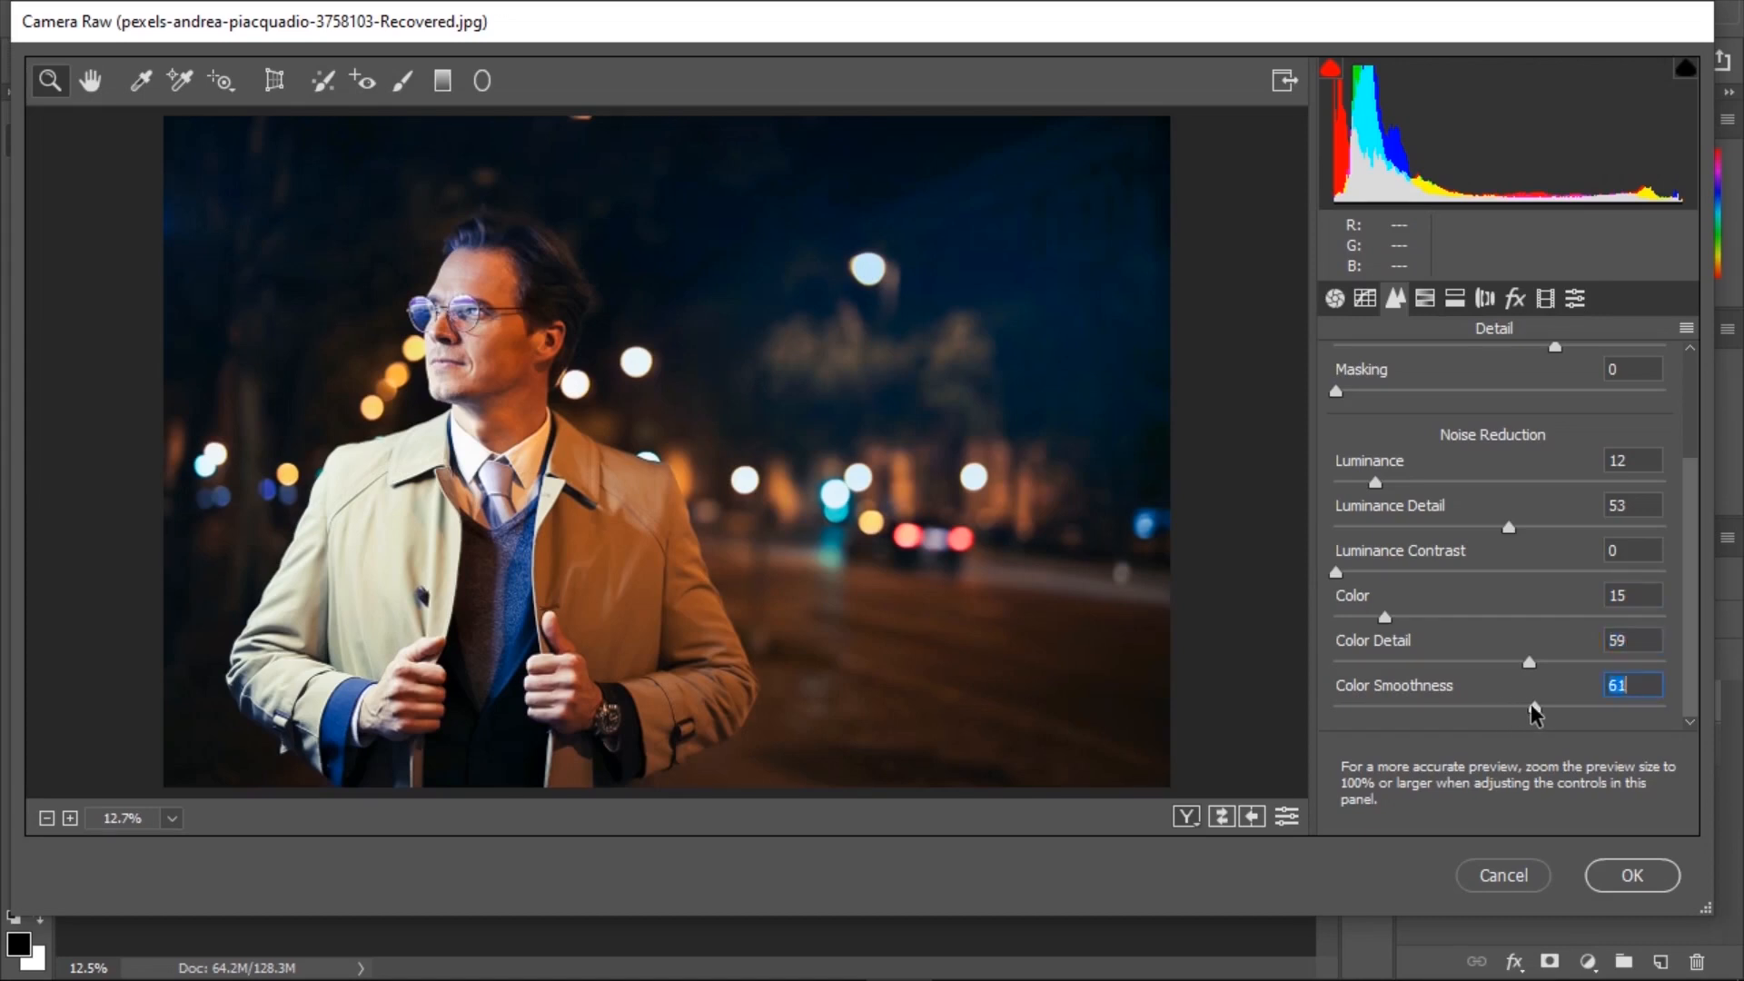
Set the HSL hues to Reds +38, Oranges +43, Yellows -30, Greens +100 and Aquas +66, and shift Blues slightly toward aqua.
click(1425, 298)
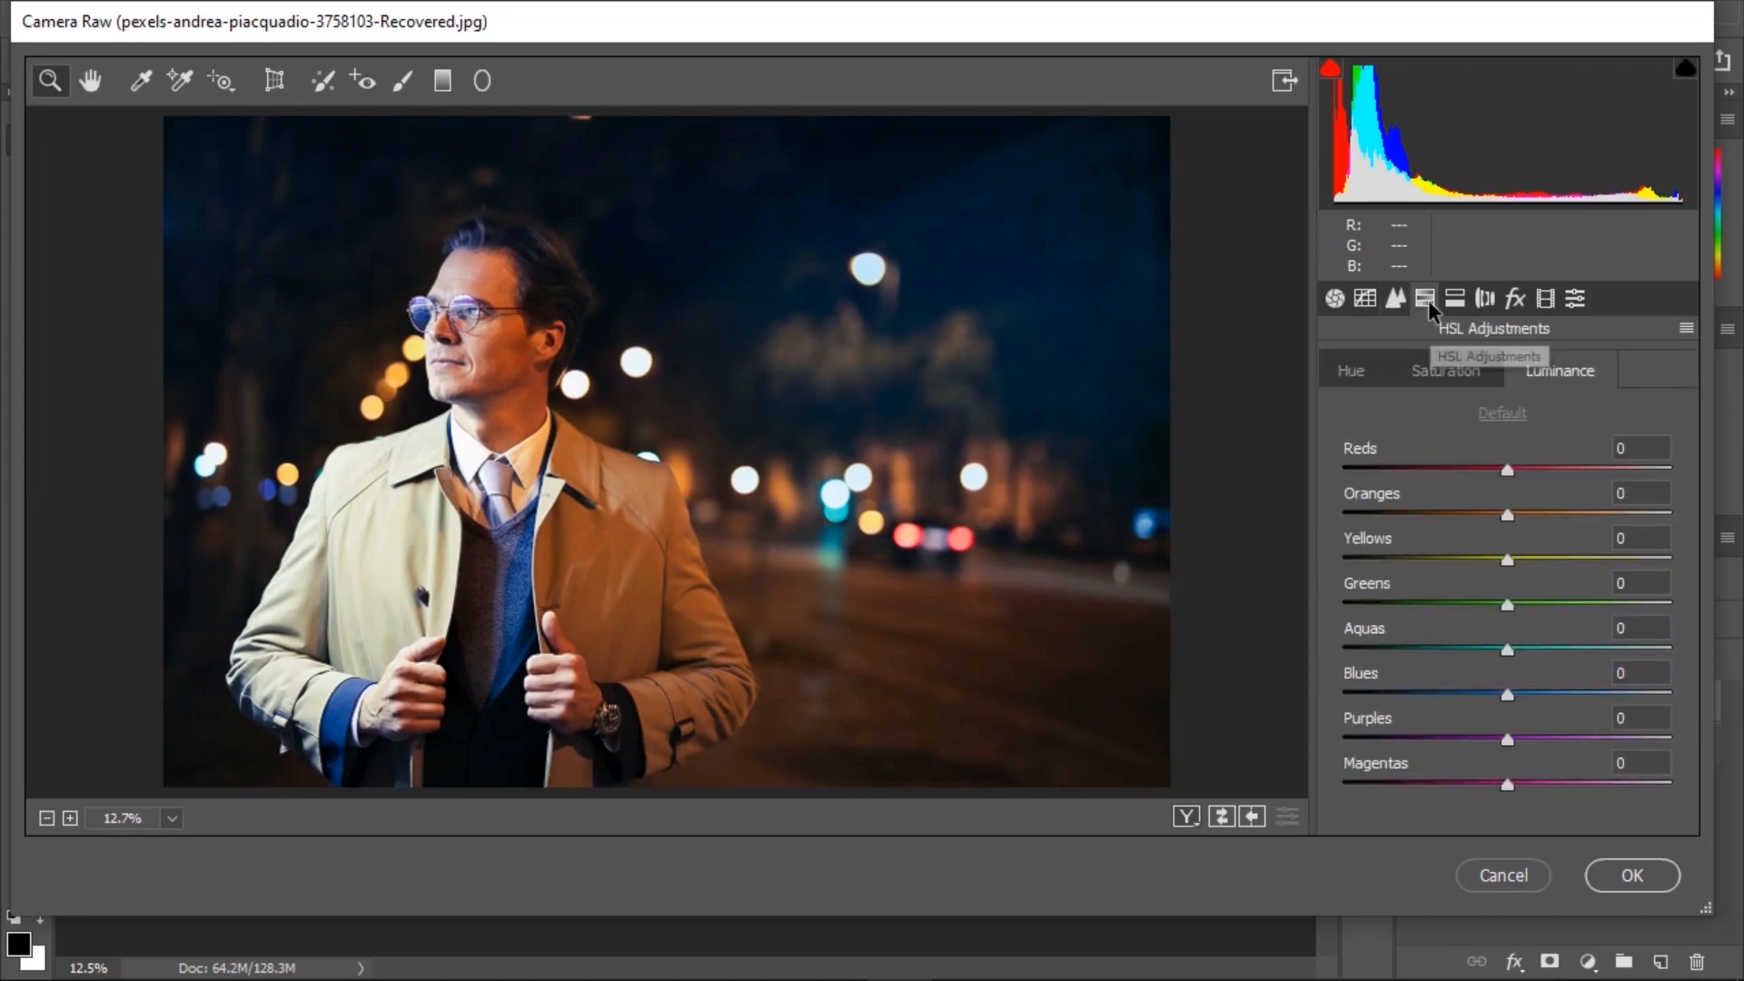
click(1381, 364)
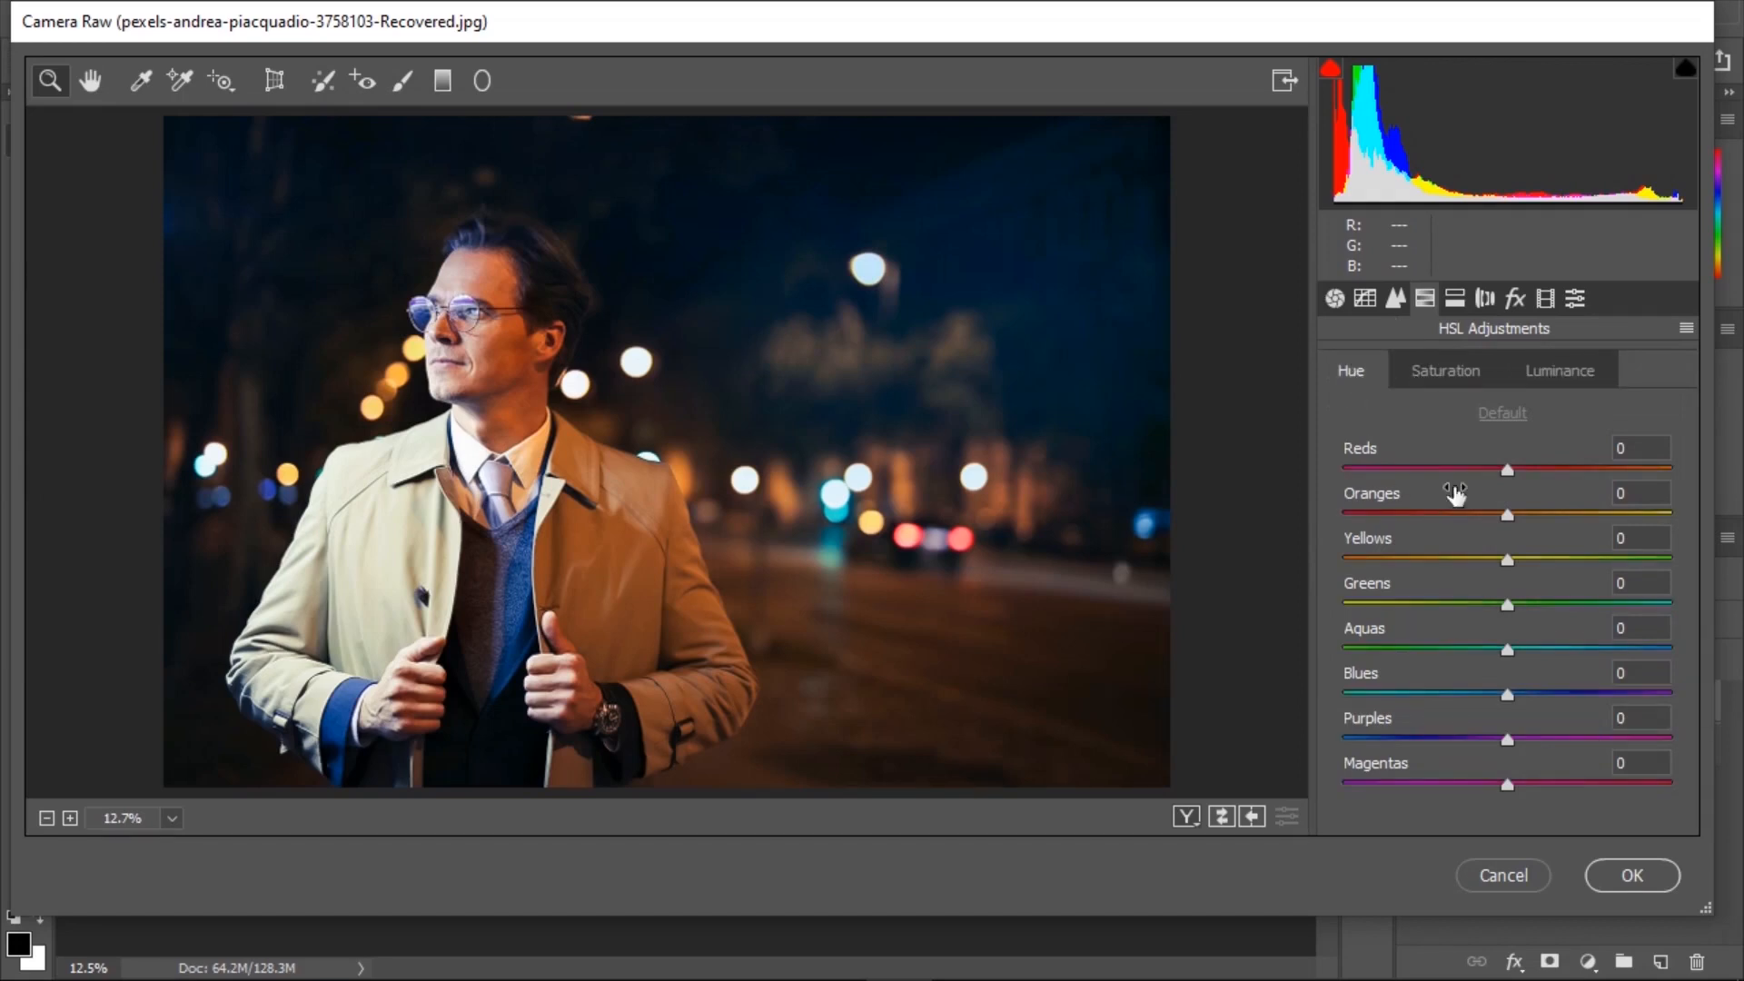
click(1507, 469)
drag(1507, 469, 1577, 512)
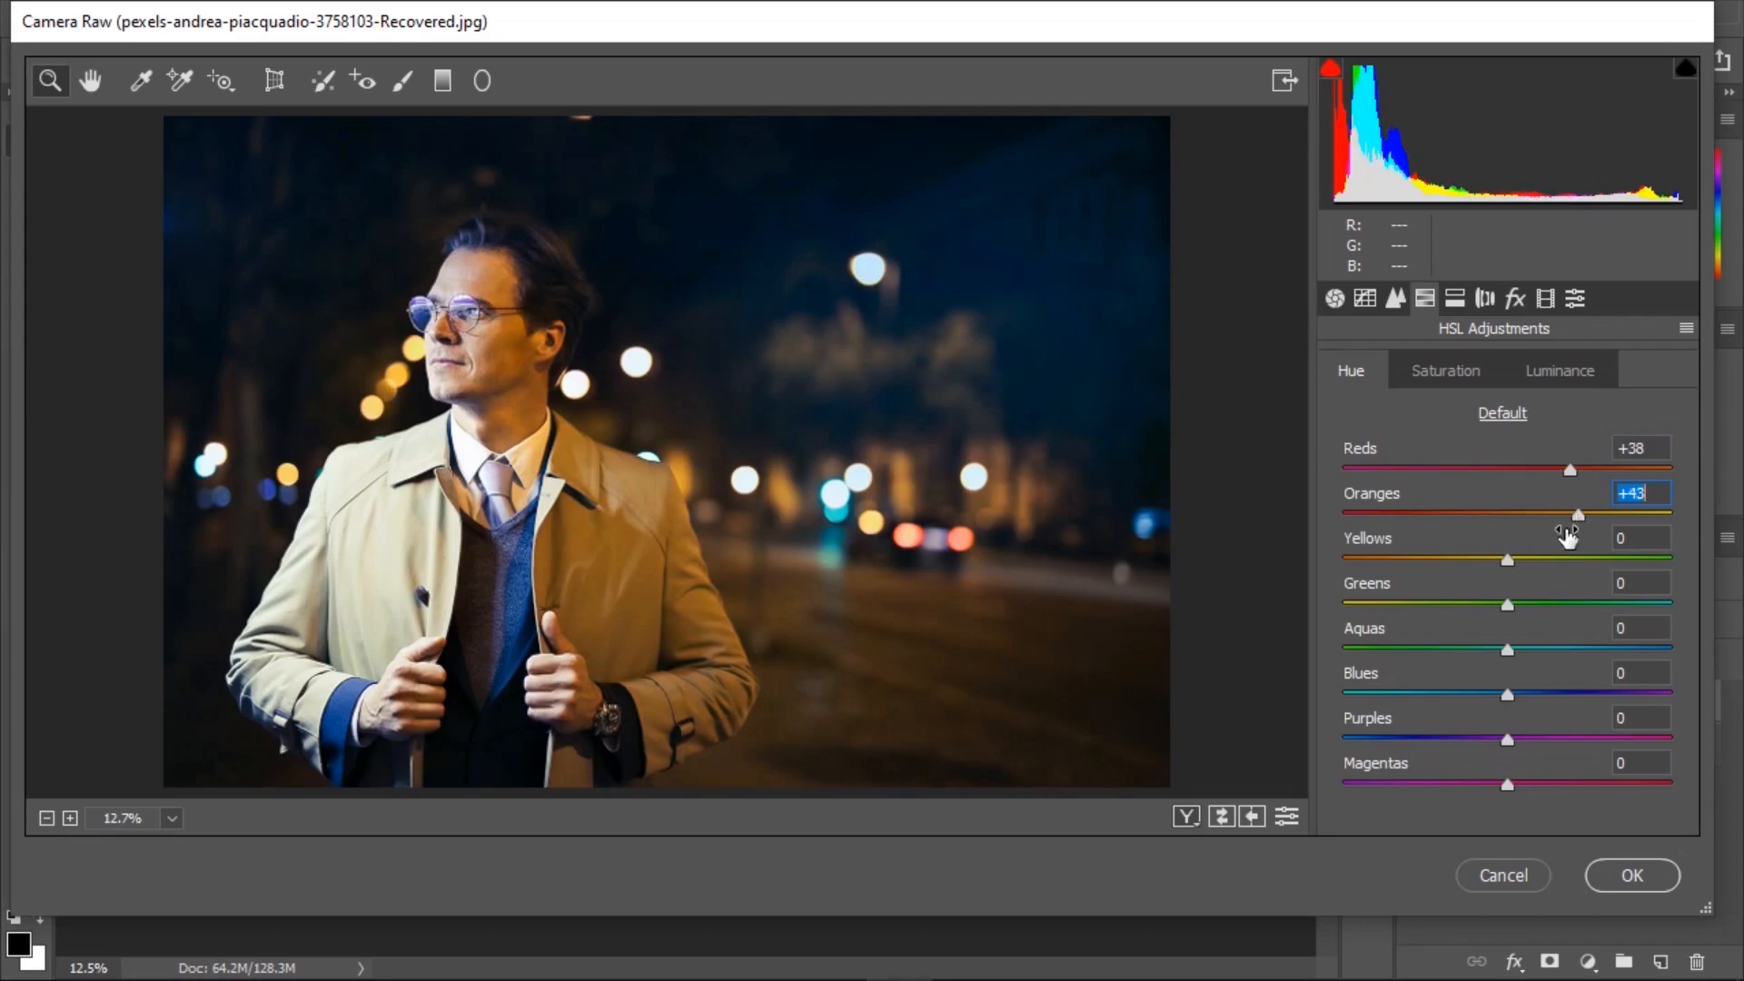
click(1506, 559)
drag(1504, 562, 1673, 608)
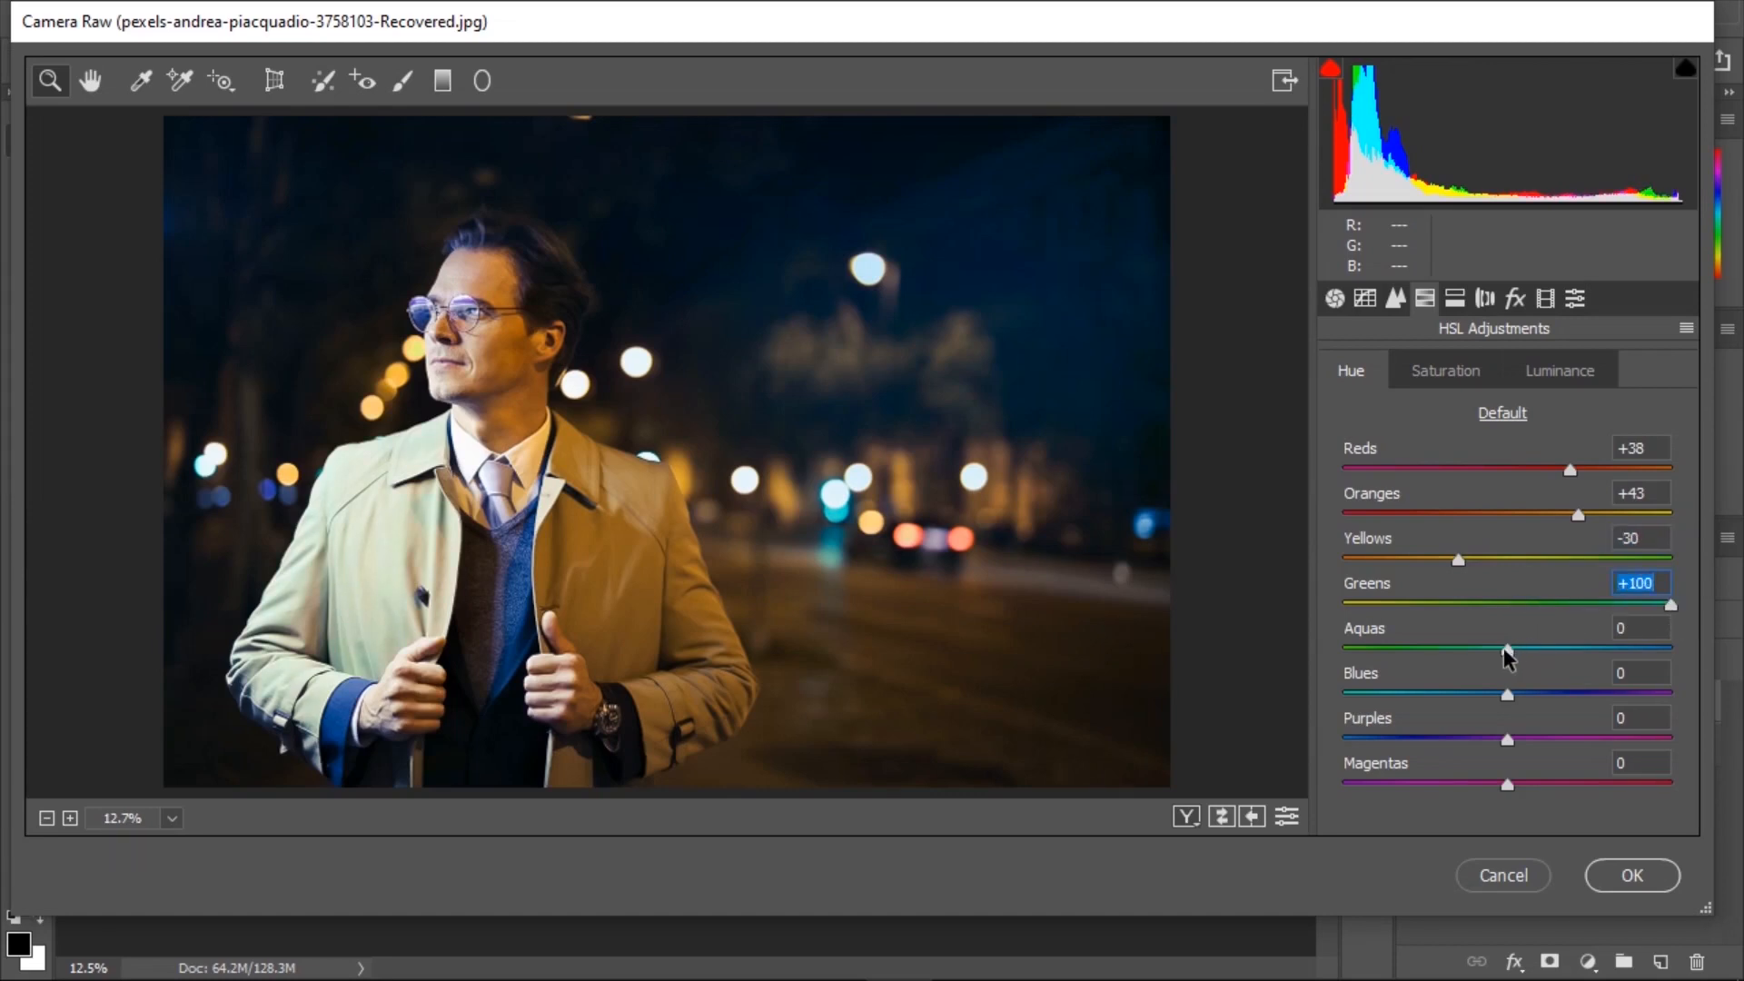
drag(1501, 647, 1614, 650)
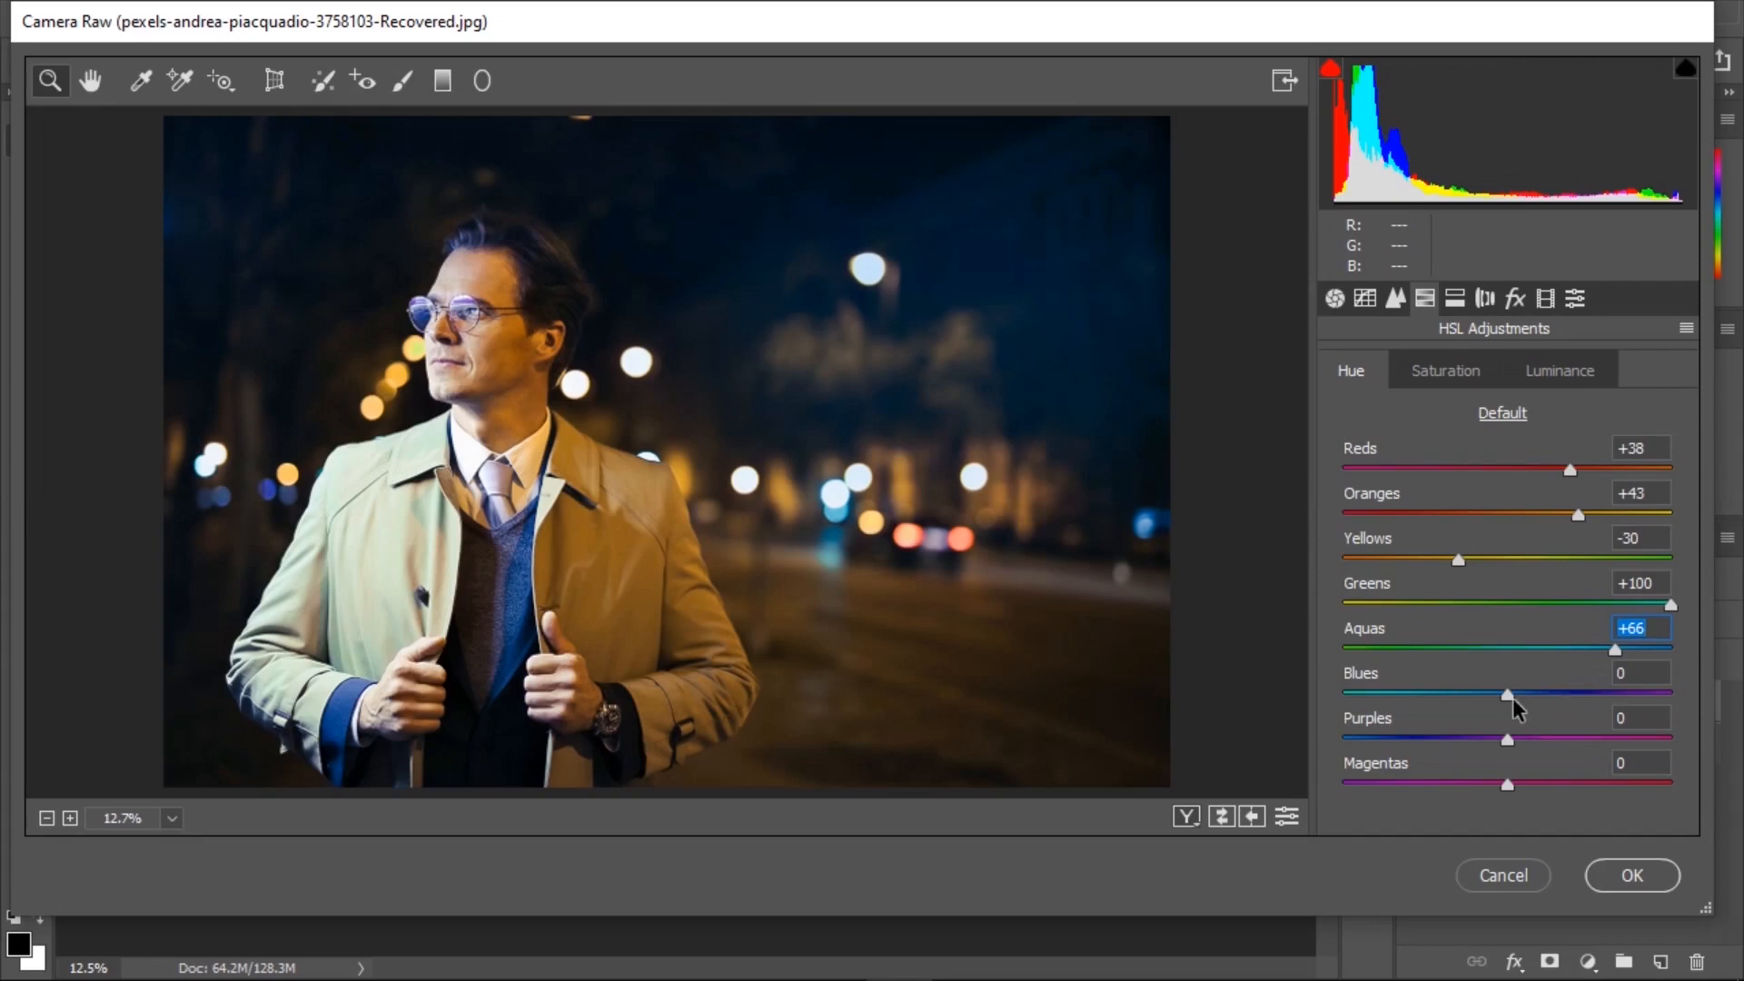
drag(1507, 692, 1483, 698)
Set the HSL saturation to Reds +22, Oranges -100, Yellows -100, Greens -98, Aquas -3 and Blues +20.
click(1439, 375)
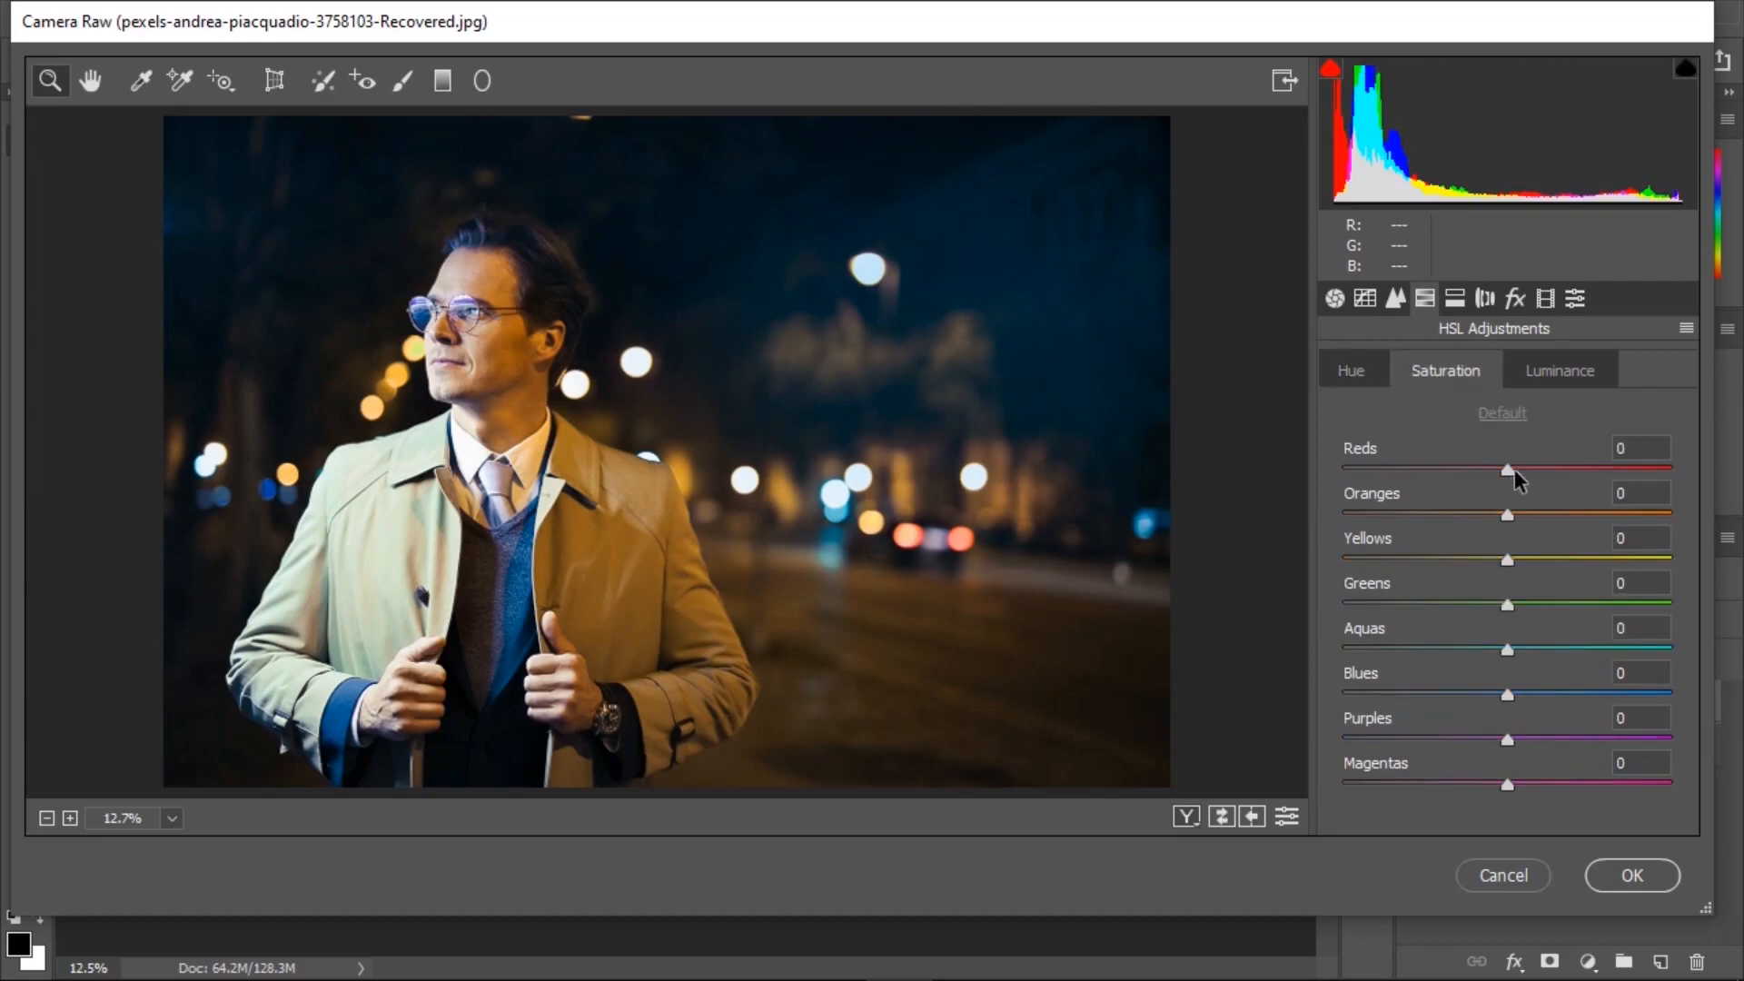
drag(1507, 467, 1295, 529)
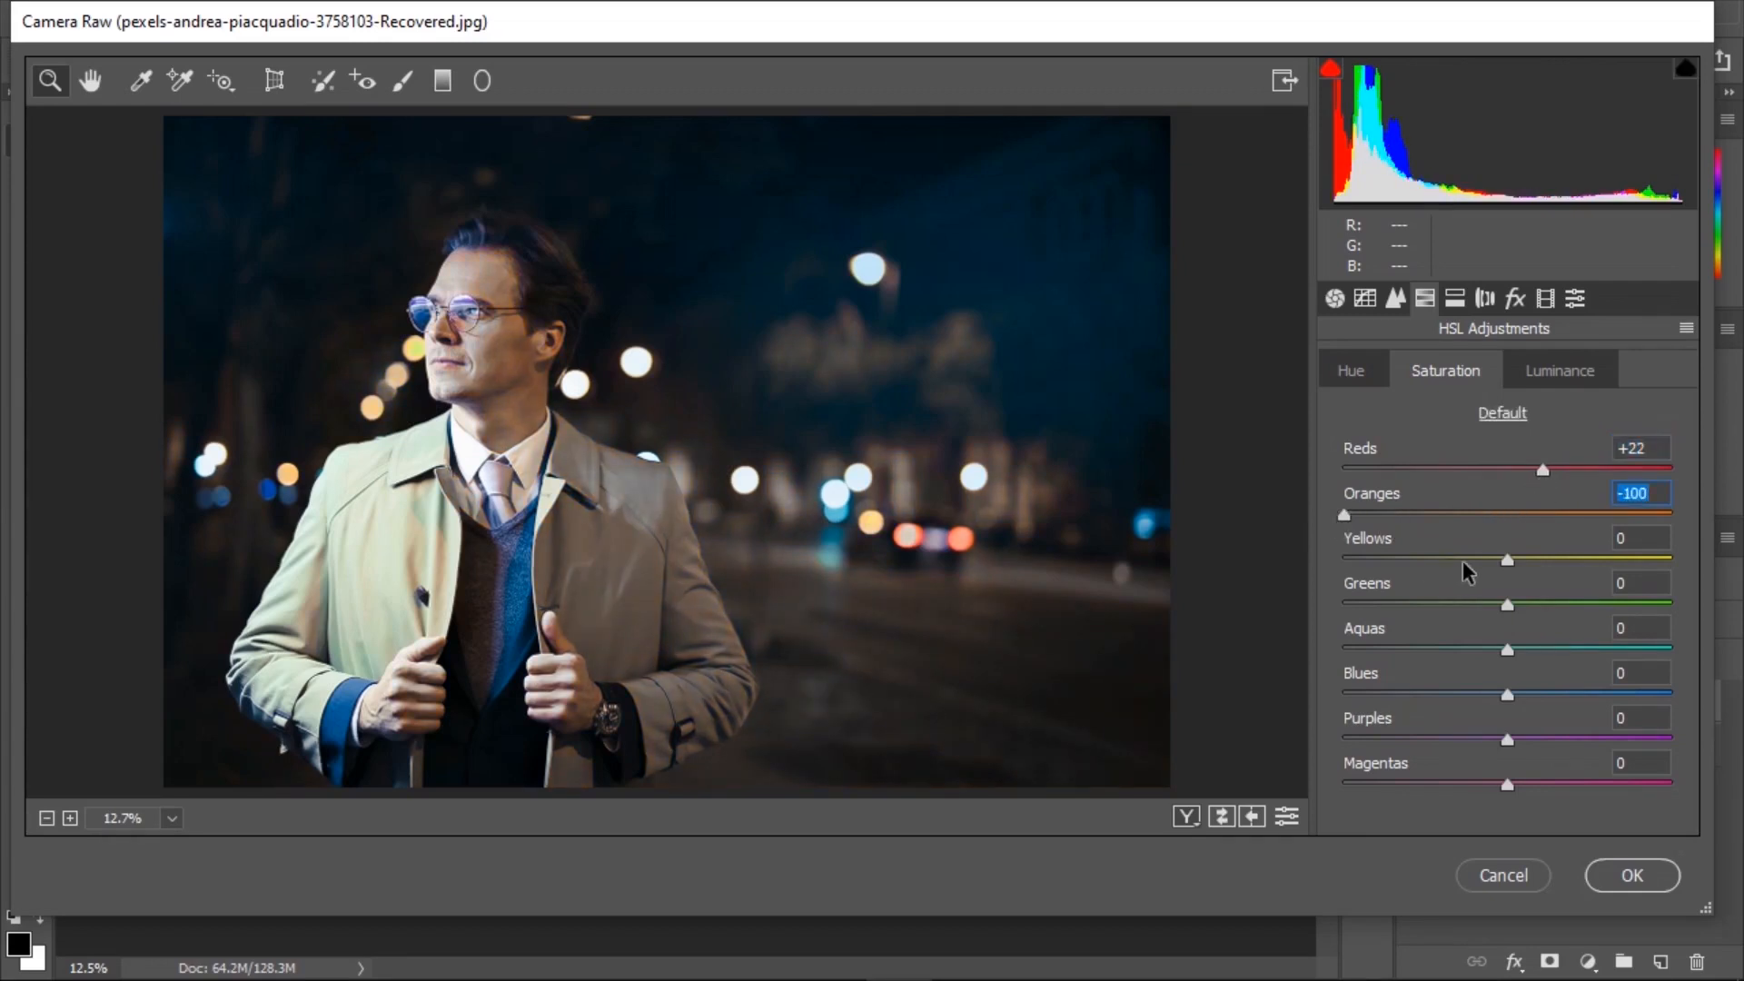
drag(1425, 557, 1335, 561)
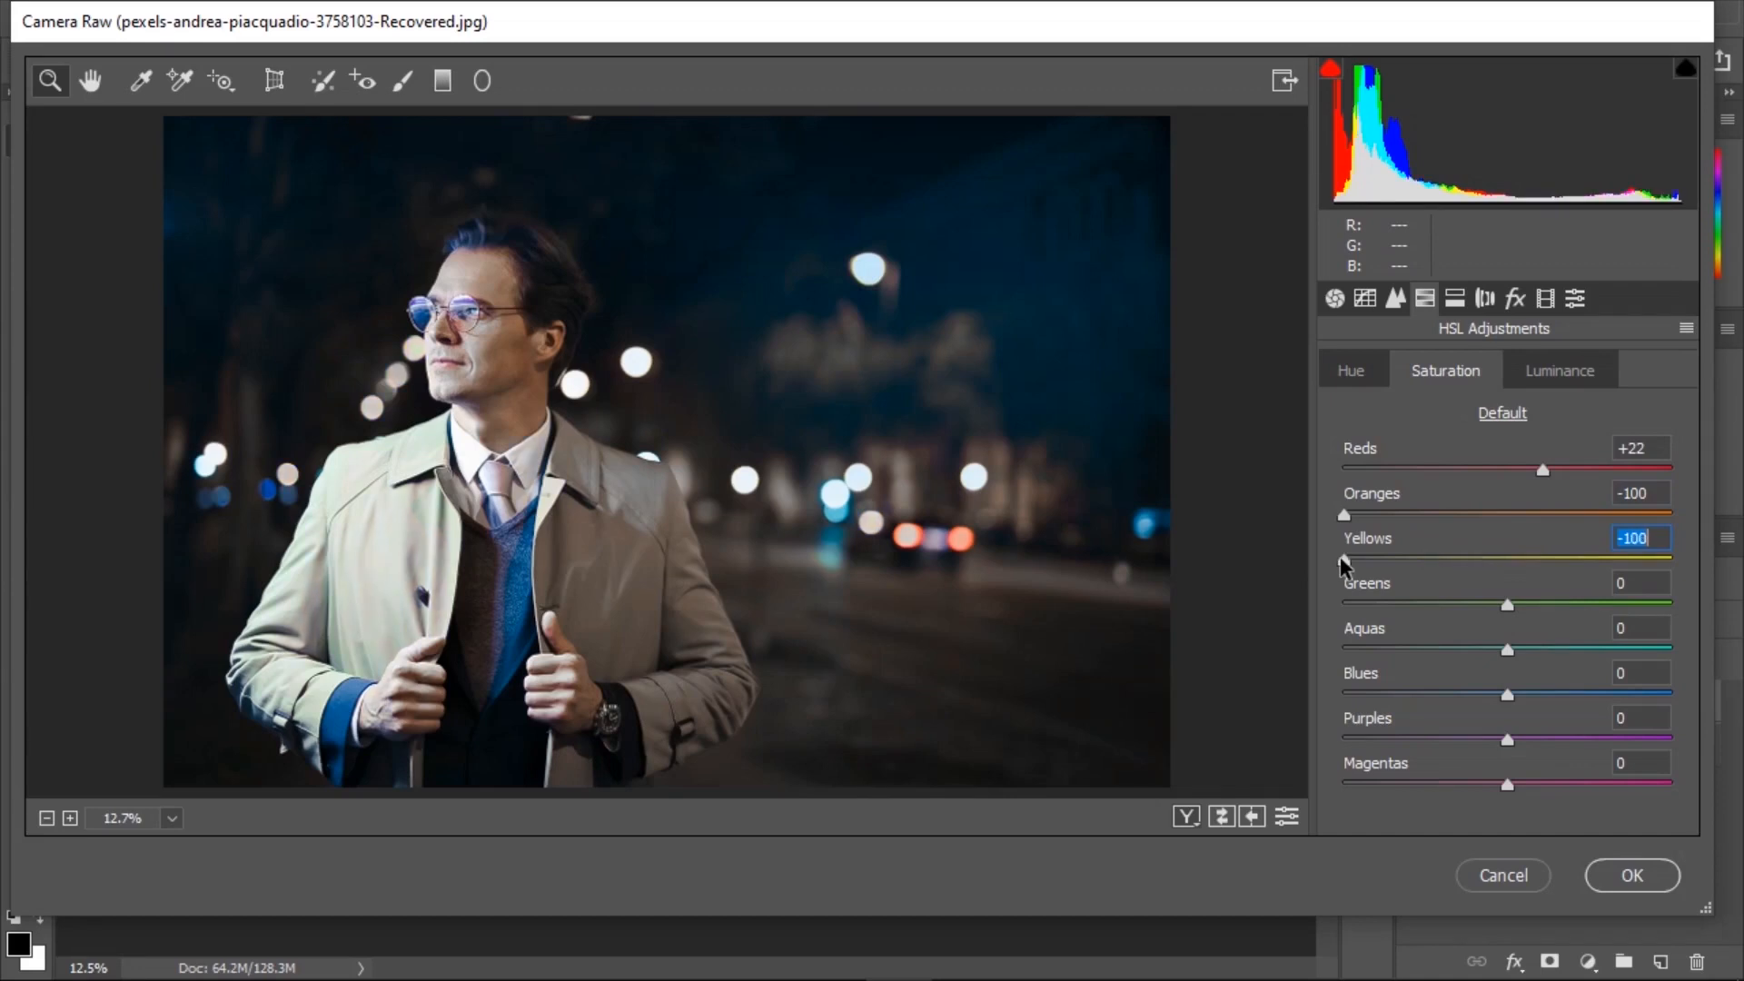
drag(1505, 611, 1343, 613)
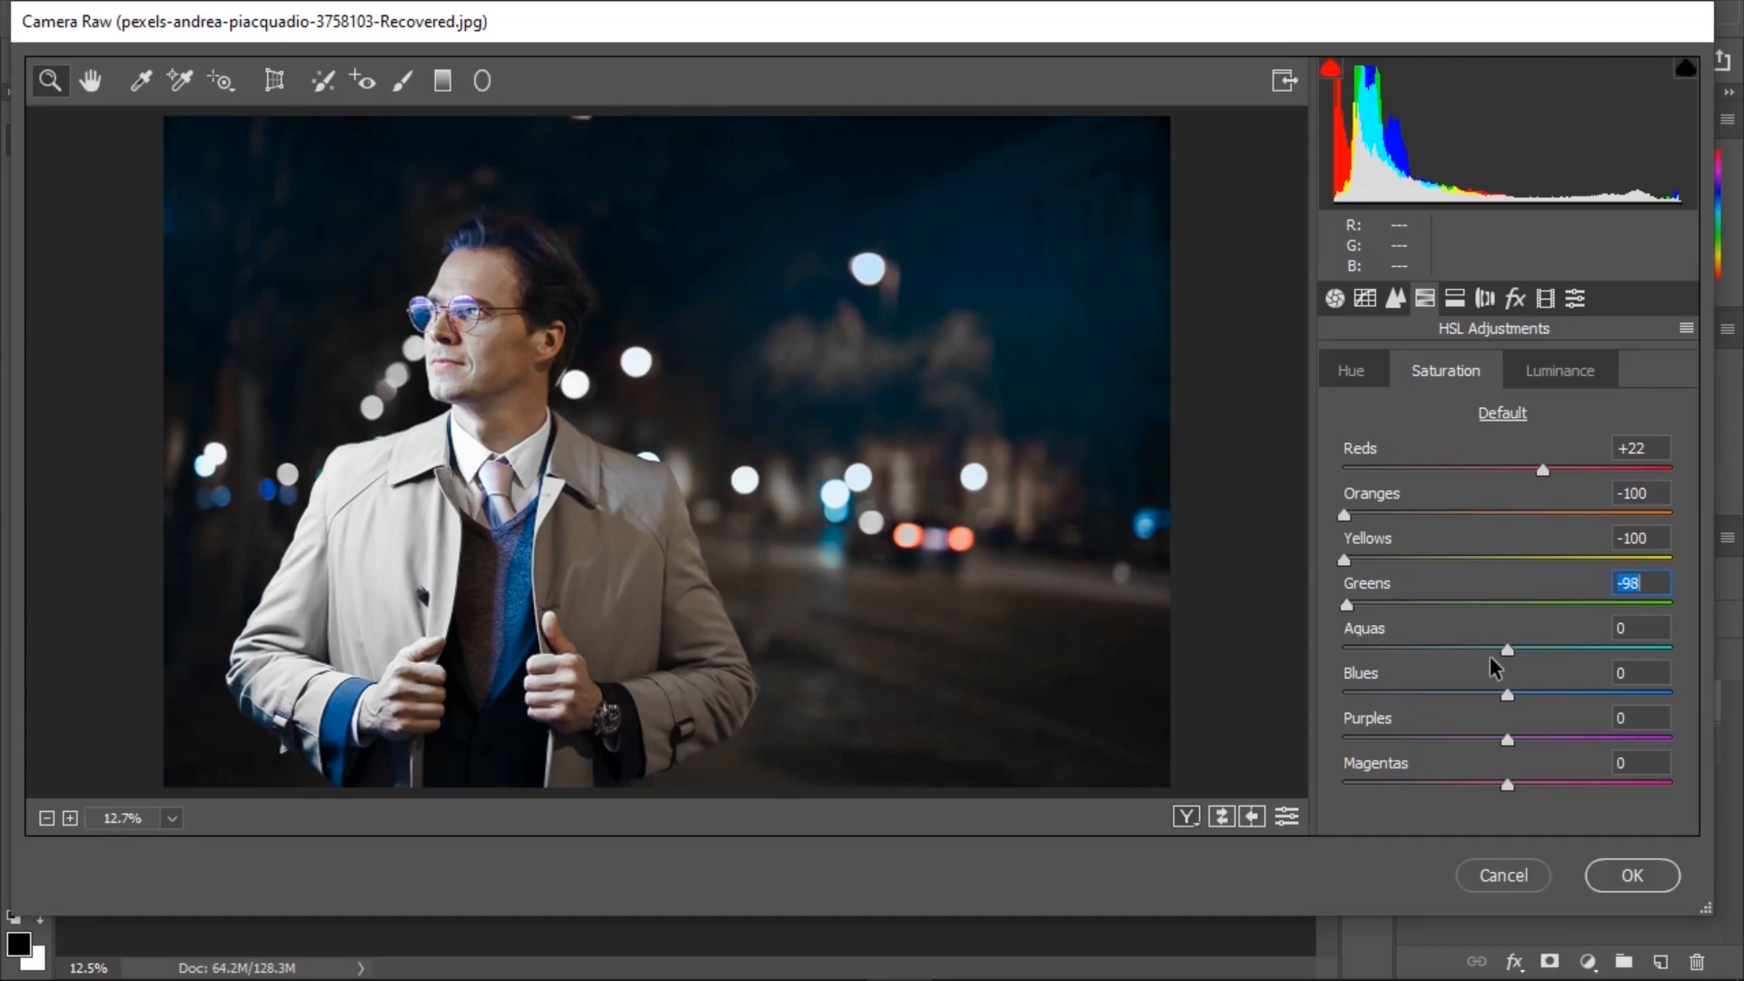
drag(1501, 646, 1540, 692)
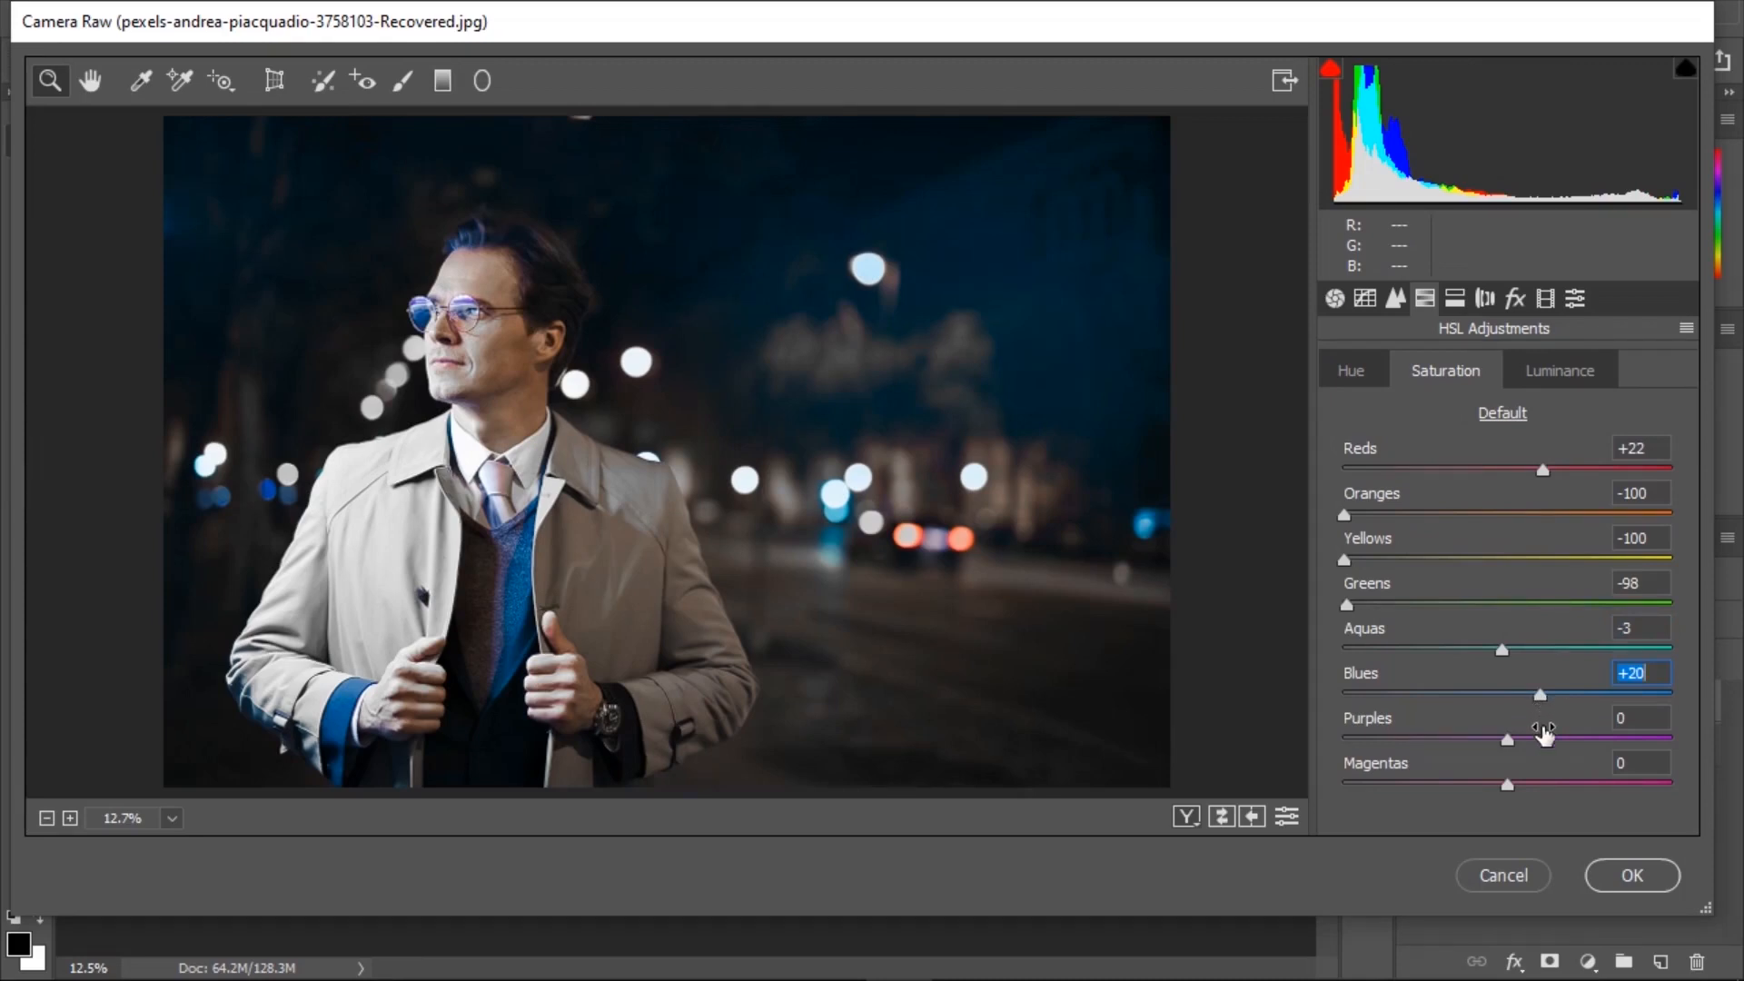
Set the HSL luminance to Oranges +79, Yellows +47, Greens -46, Aquas -5 and Blues -57.
click(1557, 374)
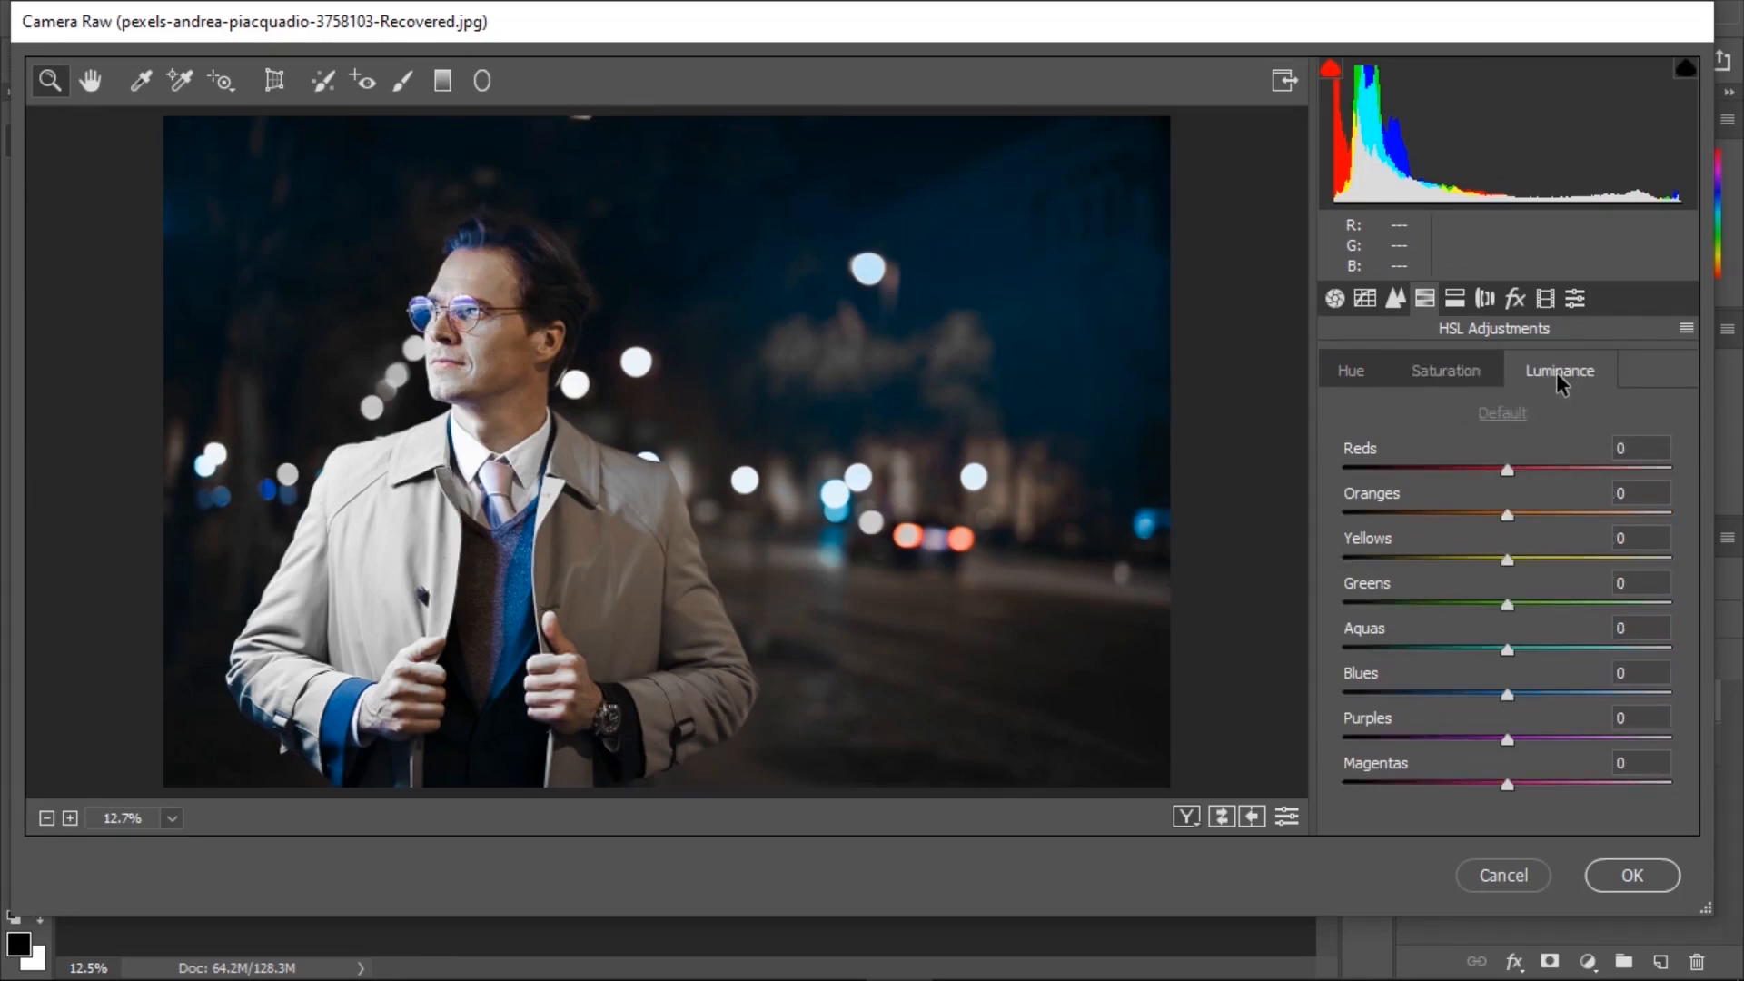
click(1508, 467)
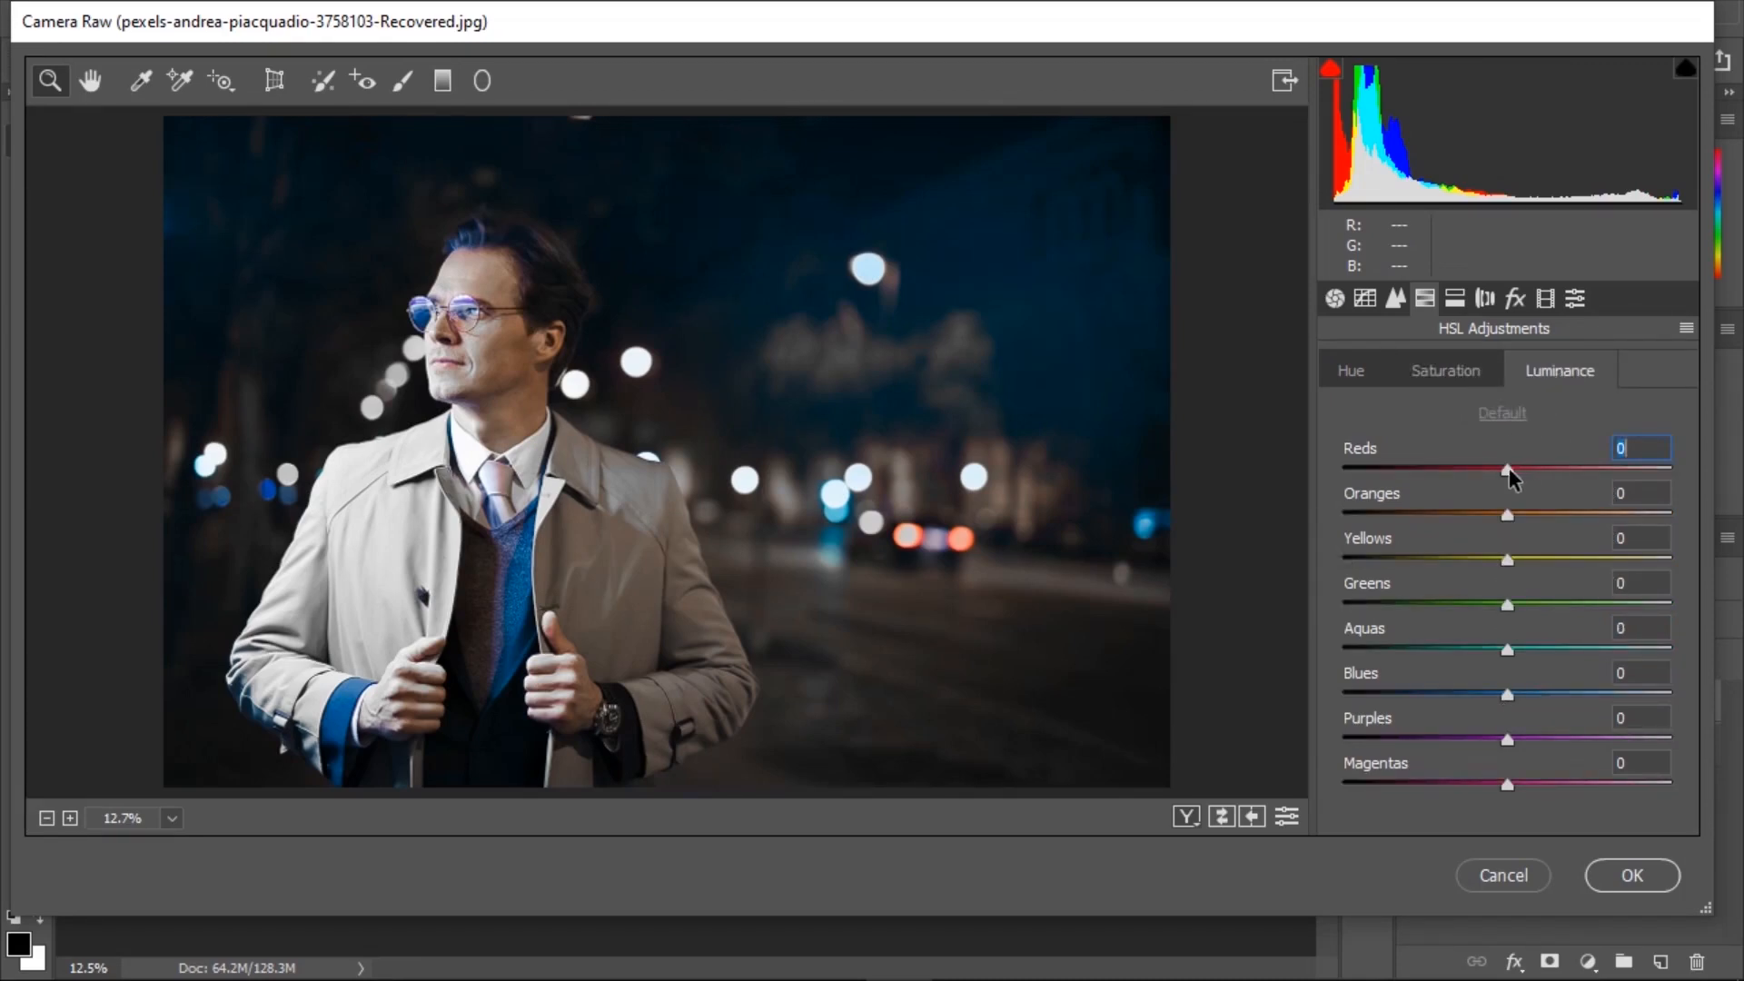
drag(1507, 513, 1637, 515)
drag(1501, 559, 1578, 556)
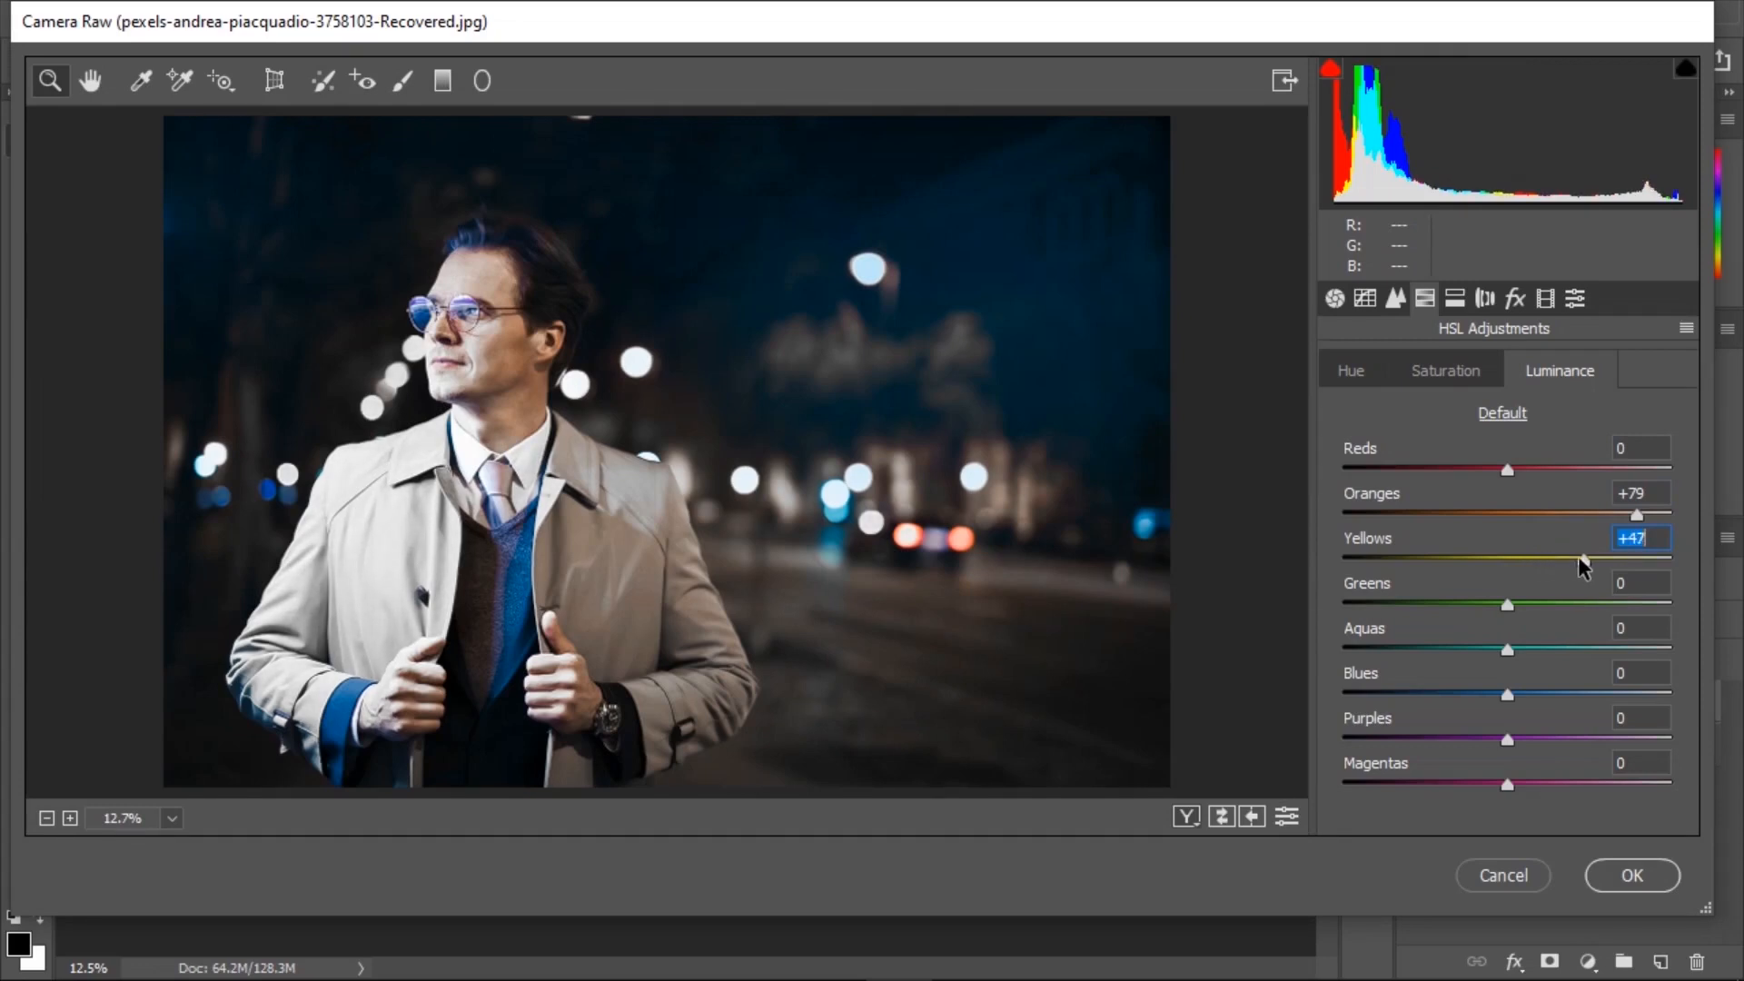
drag(1508, 602, 1431, 602)
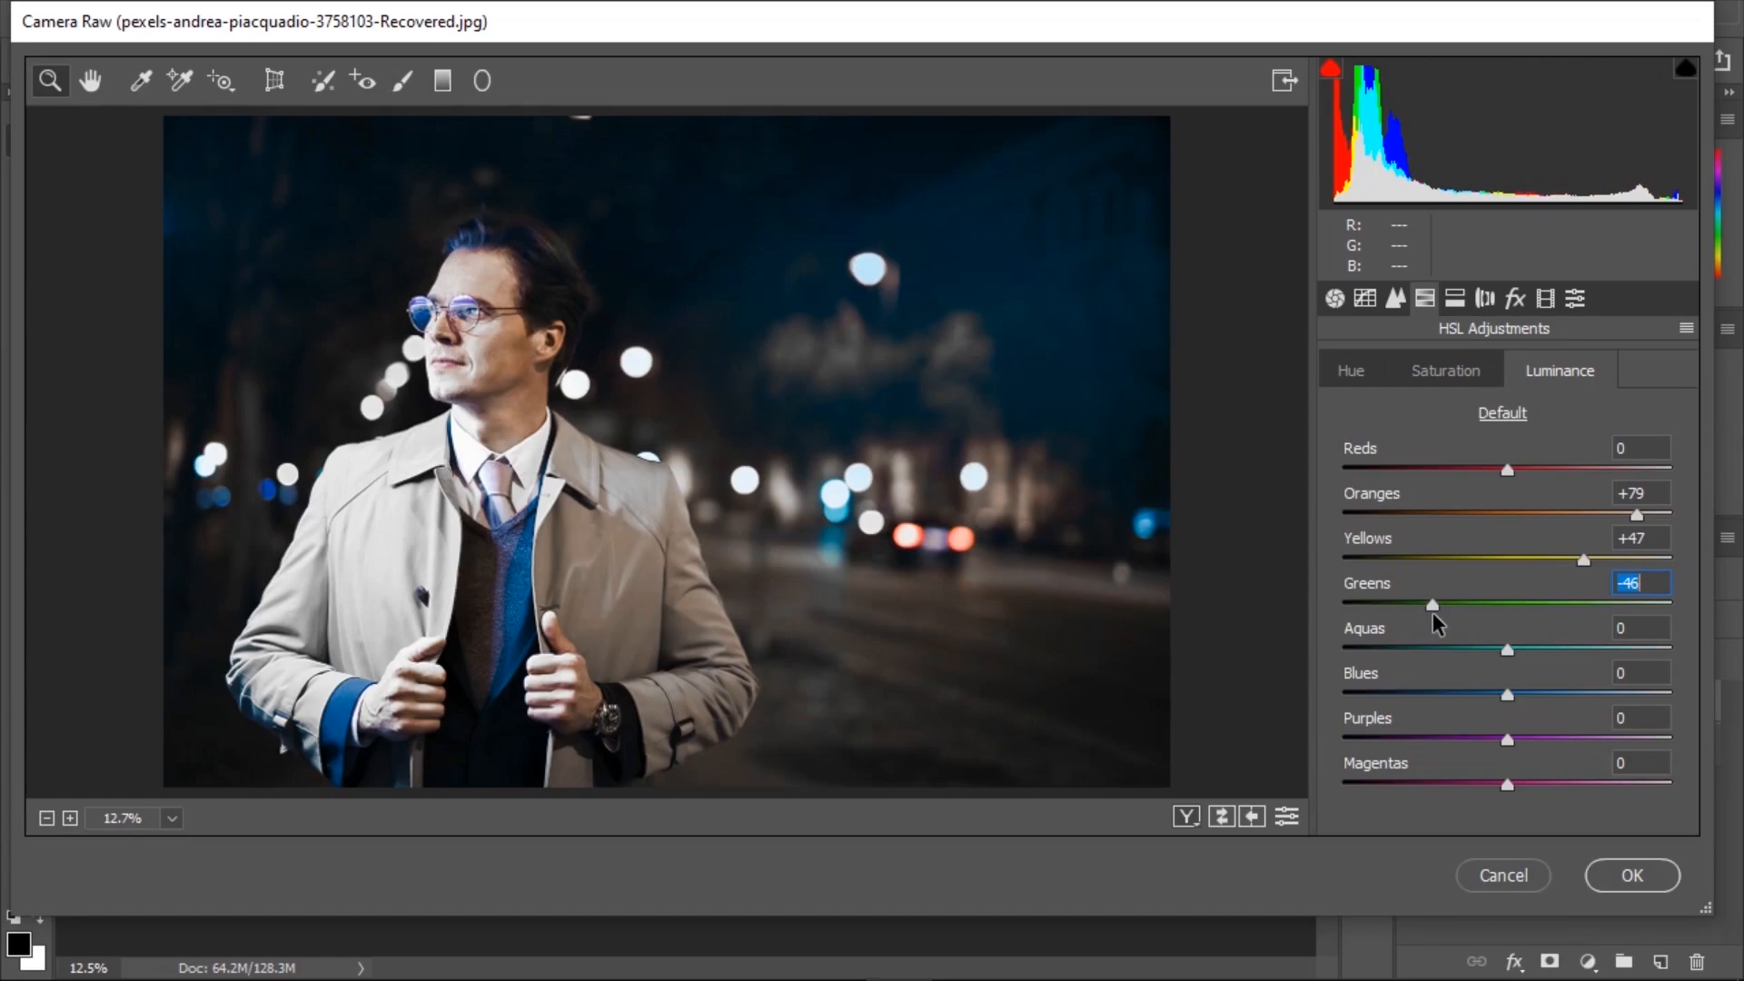
click(1545, 634)
drag(1502, 646, 1449, 706)
drag(1432, 705, 1414, 706)
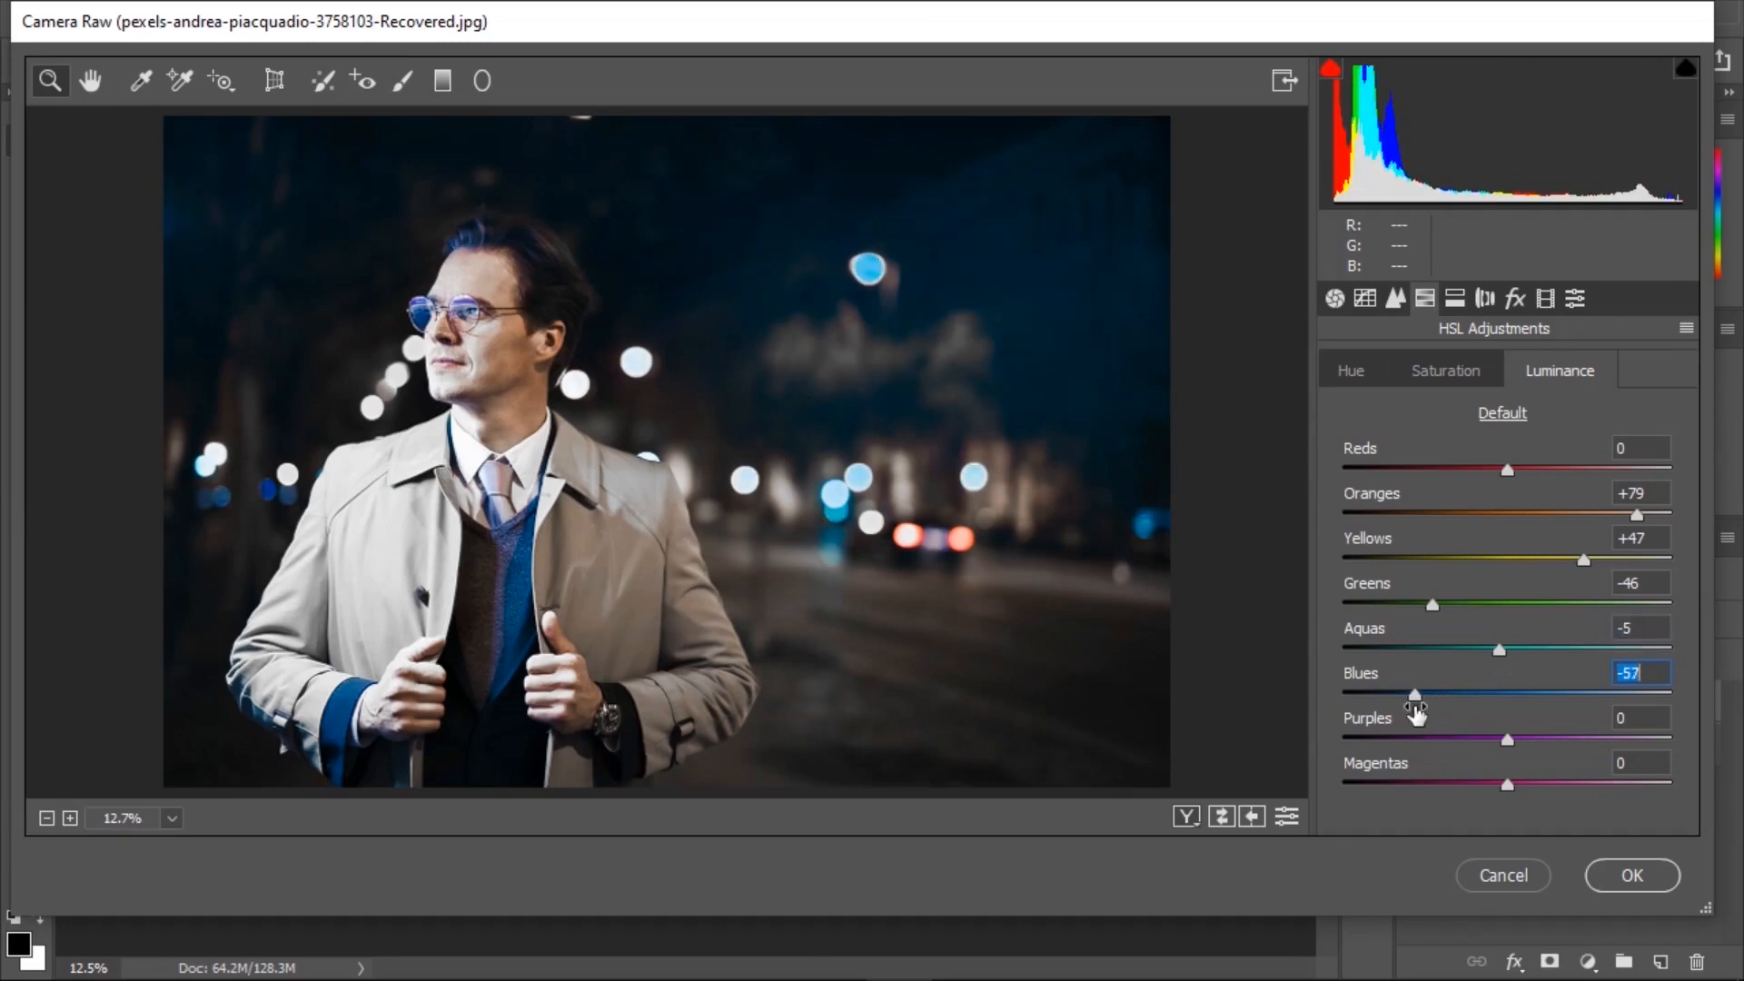
Split-tone the photo with highlights at Hue 59 and Saturation 51, Balance +19, and shadows at Hue 231 and Saturation 24.
click(1458, 296)
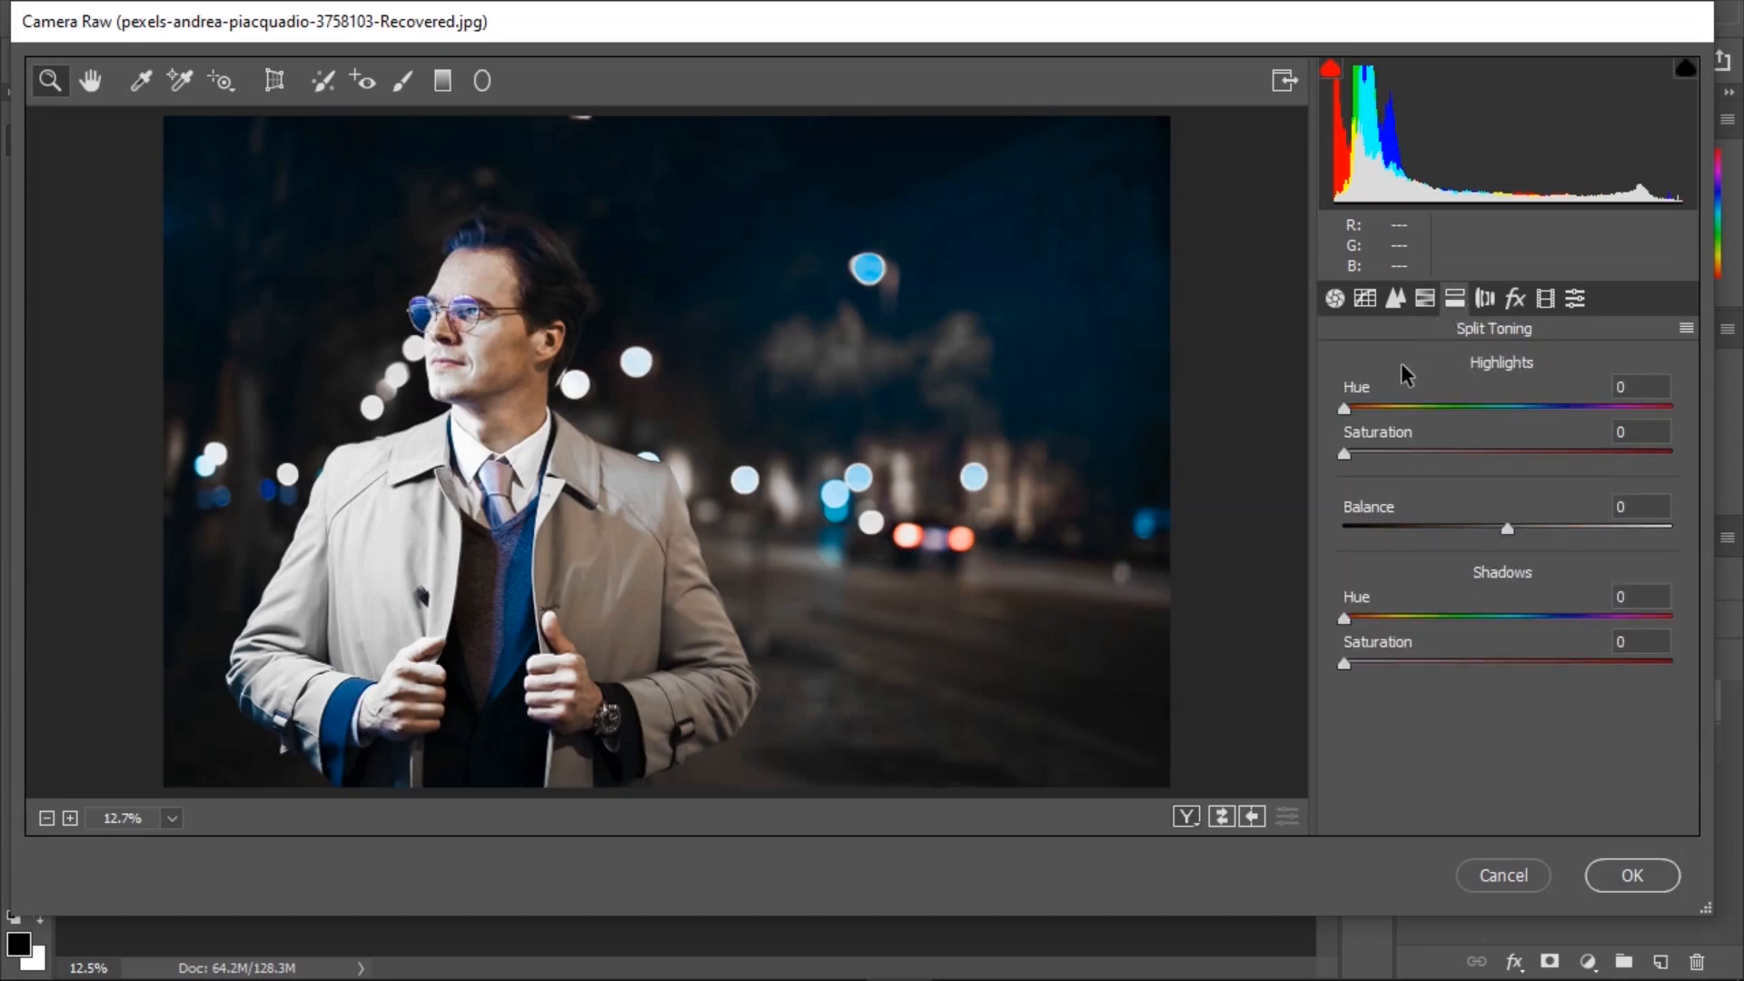
drag(1342, 409, 1510, 472)
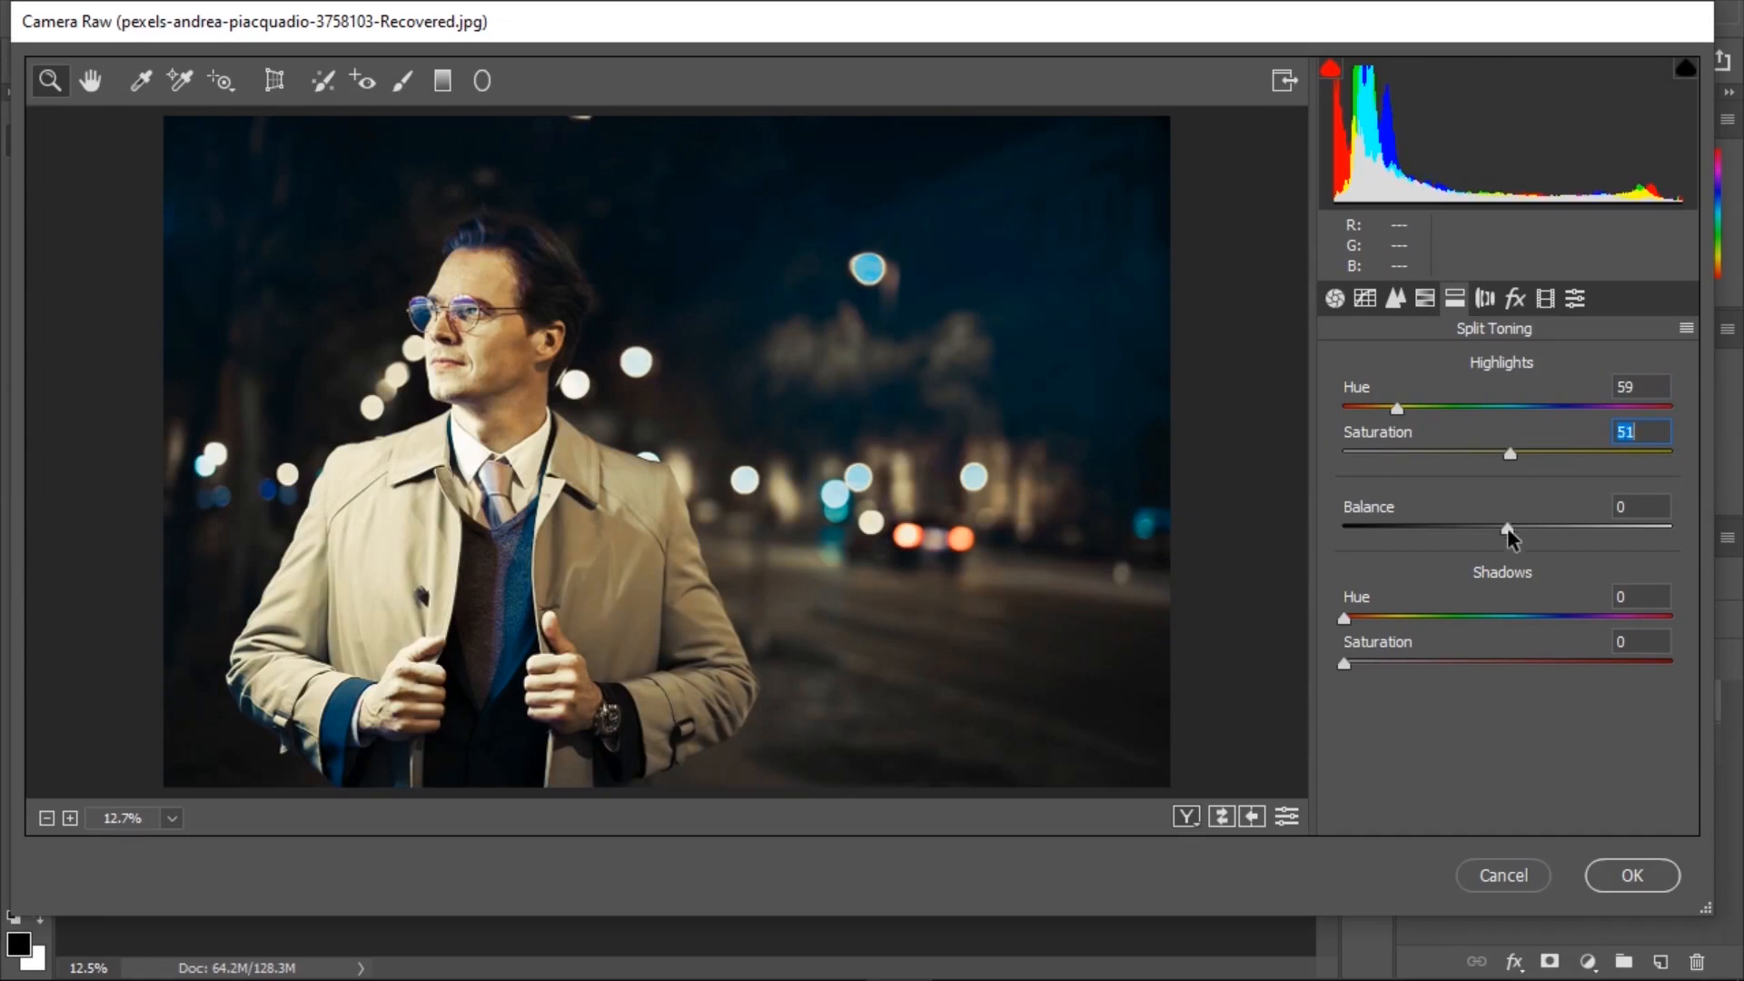
drag(1507, 523, 1539, 539)
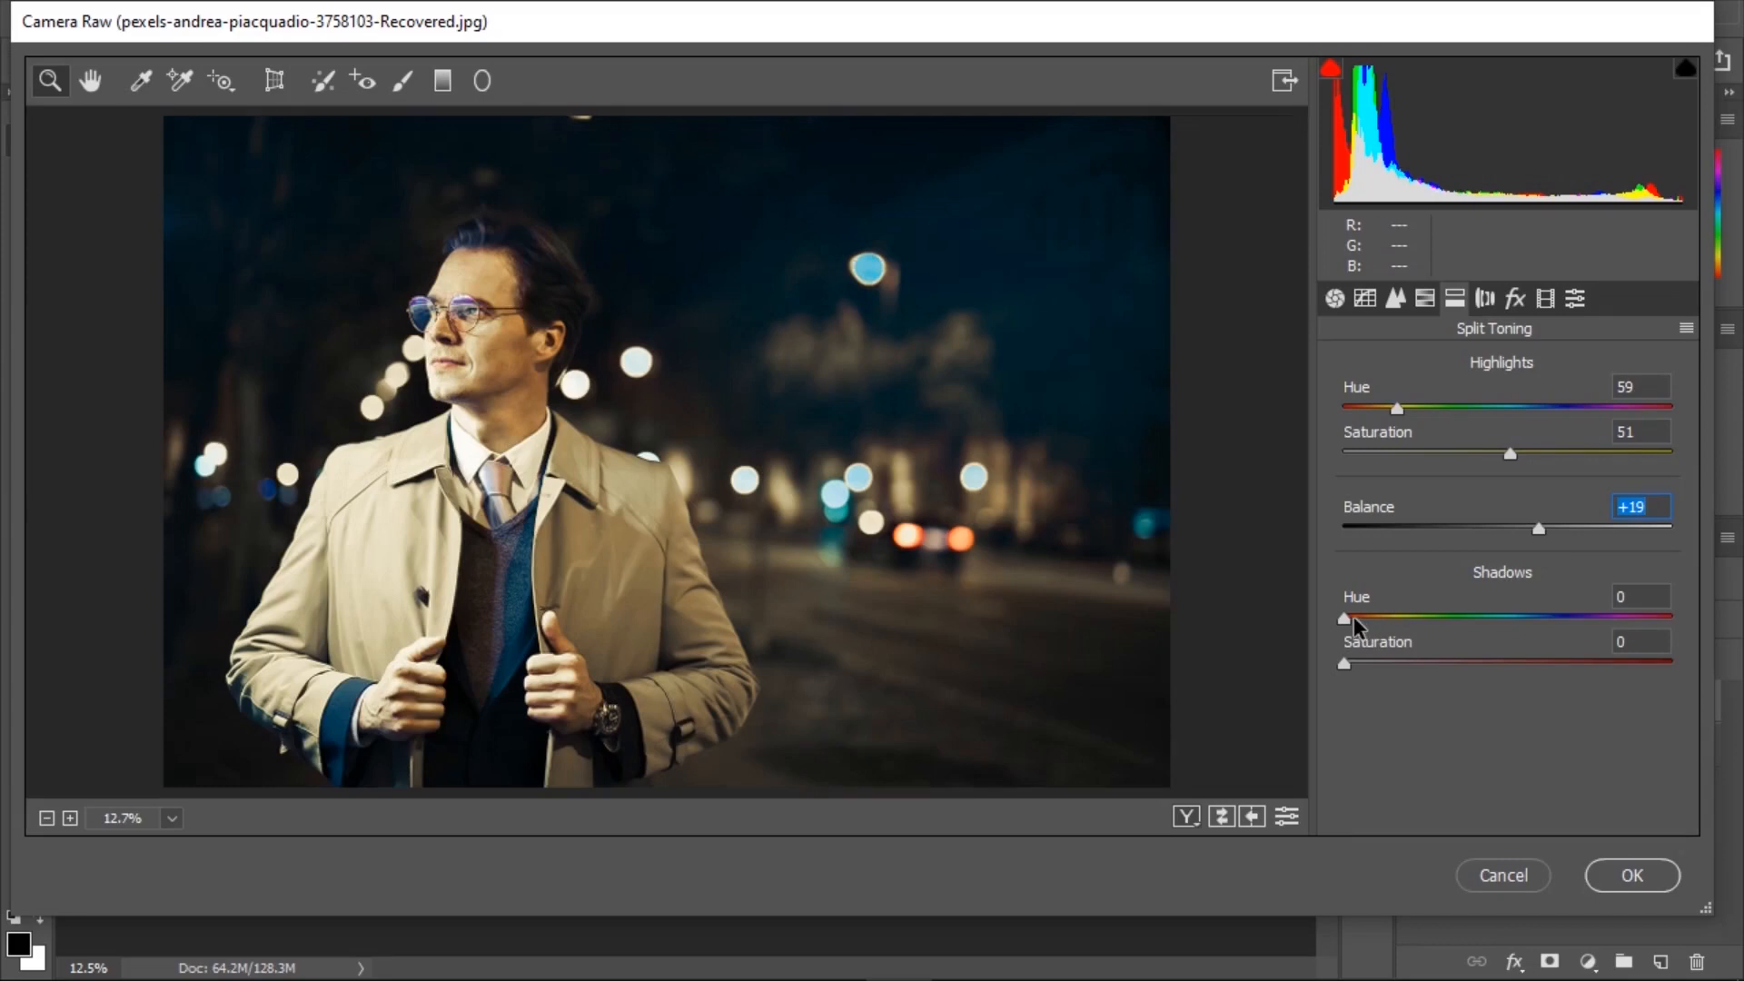
drag(1405, 618, 1561, 624)
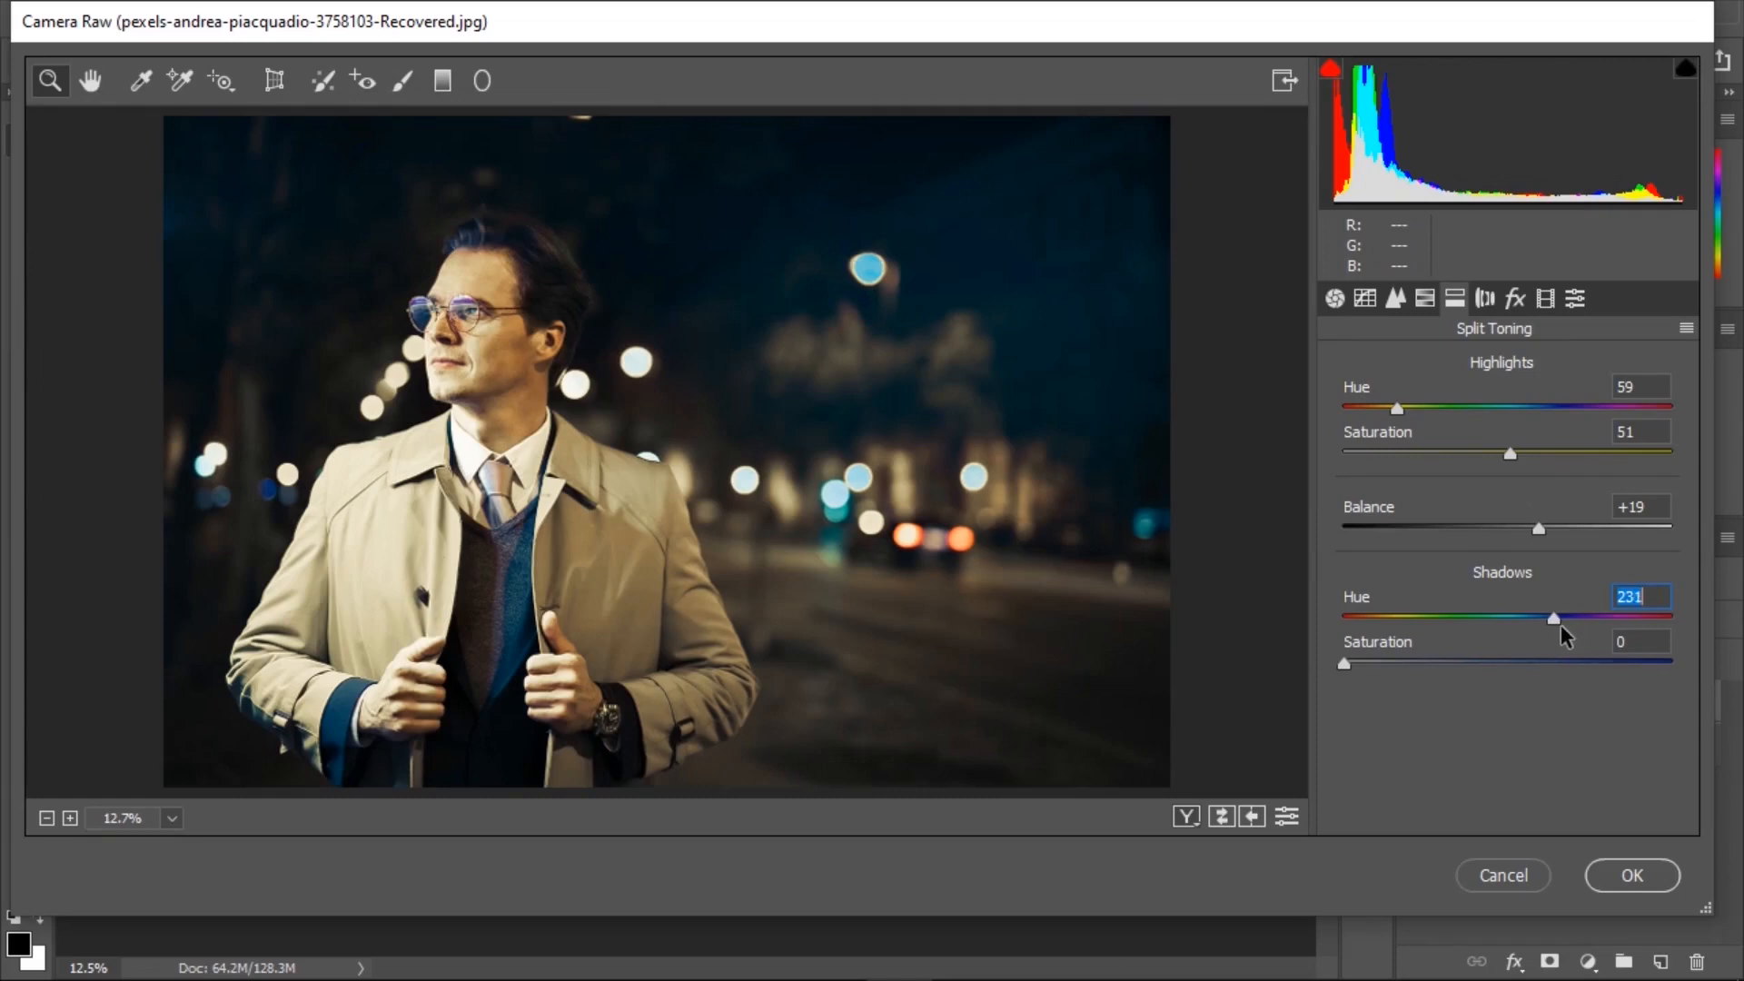
drag(1350, 664, 1429, 664)
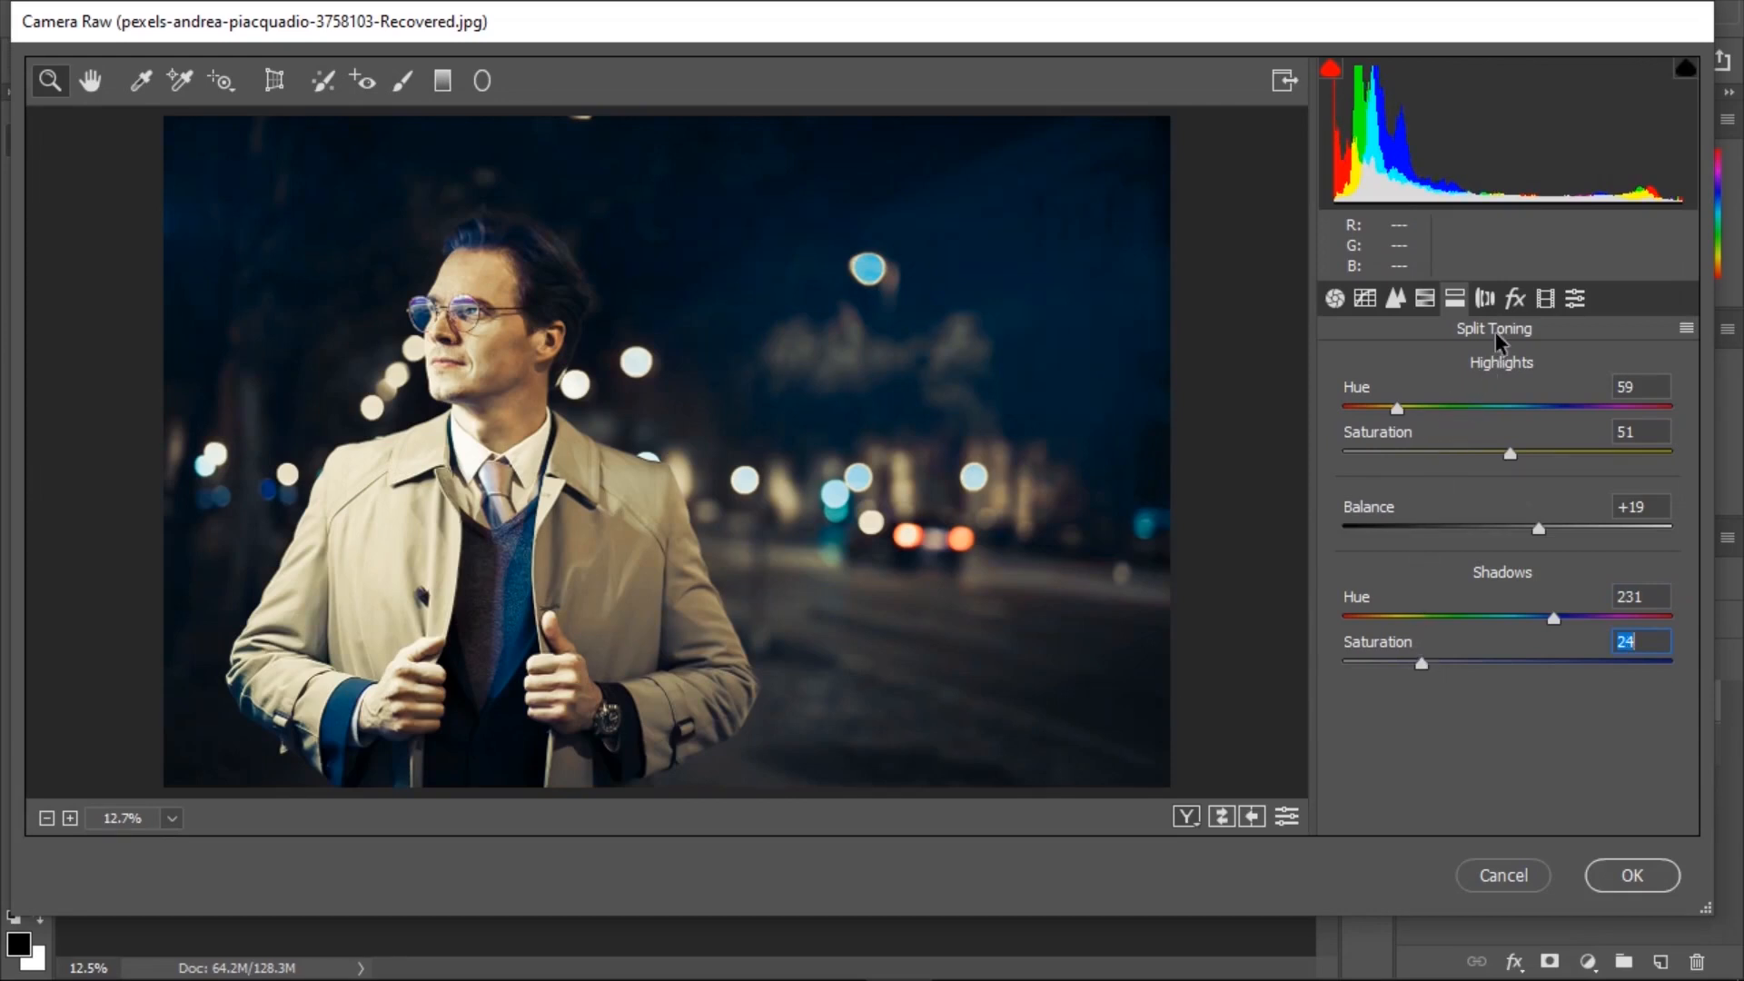
Set the camera calibration to Shadows Tint -5, Green Primary Hue +43 and Blue Primary Hue -12.
click(1491, 299)
click(1510, 303)
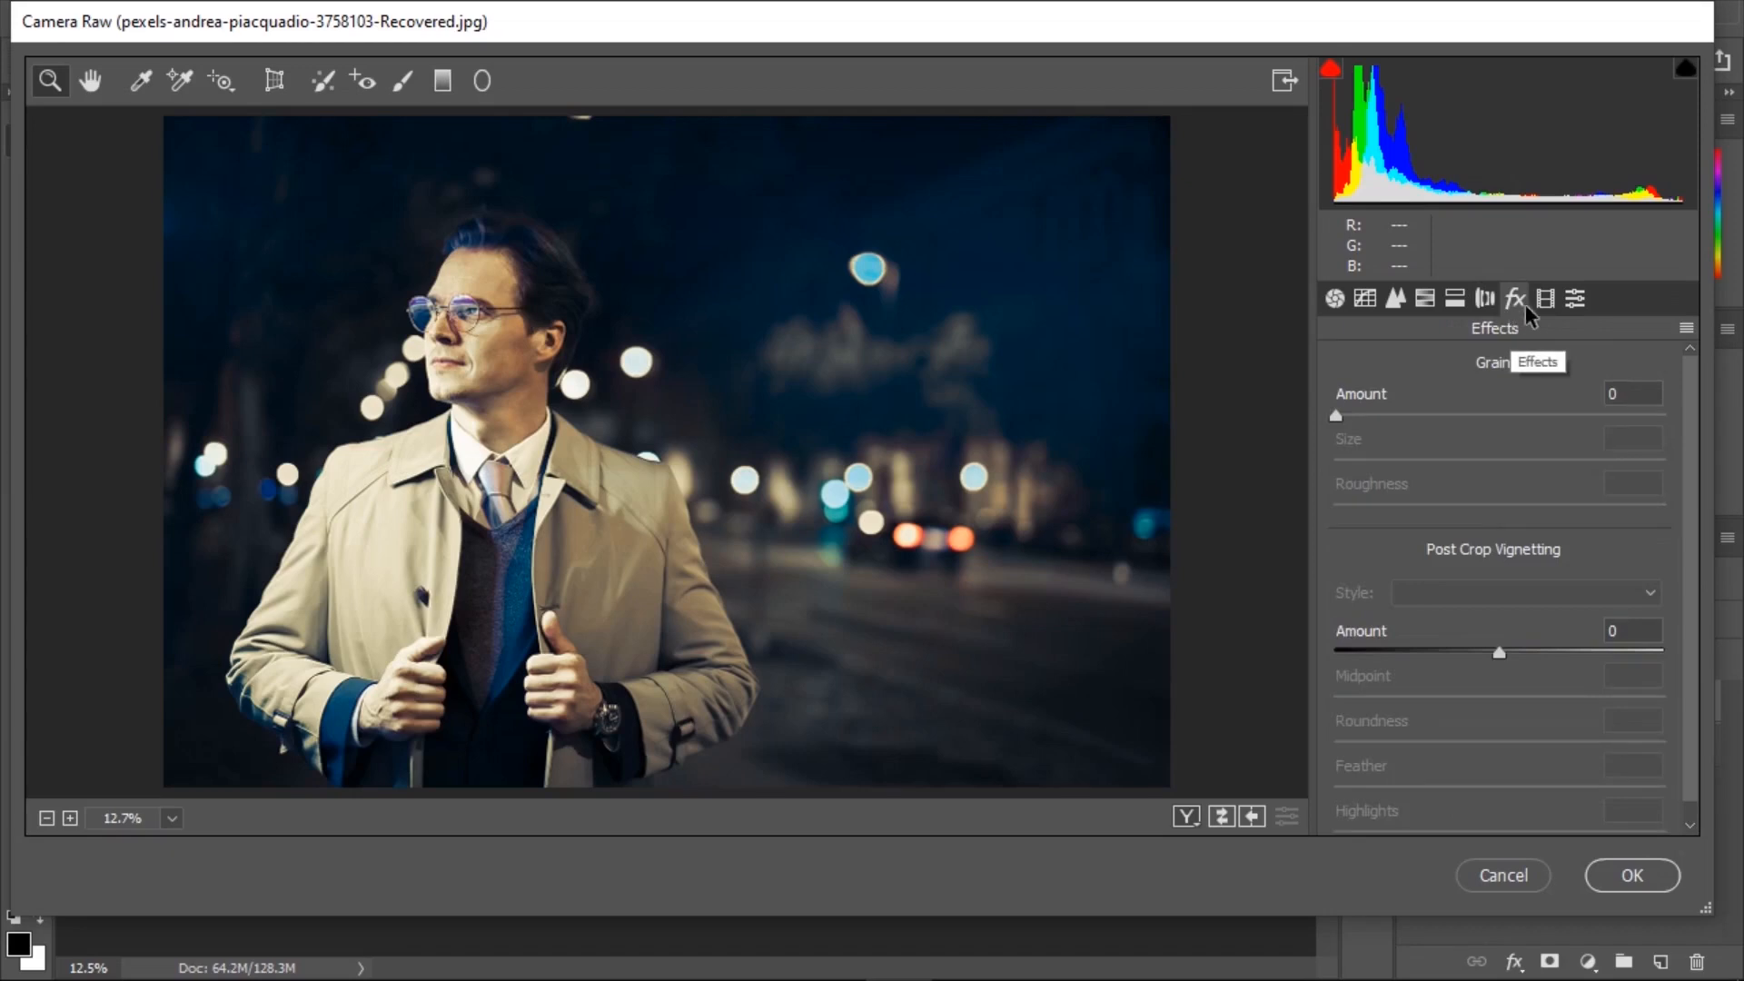
click(1545, 300)
scroll(1471, 508, down, 1)
click(1499, 432)
drag(1499, 432, 1491, 432)
drag(1497, 642, 1569, 636)
mouse_move(1501, 769)
mouse_down()
mouse_move(1518, 765)
mouse_move(1481, 766)
mouse_up()
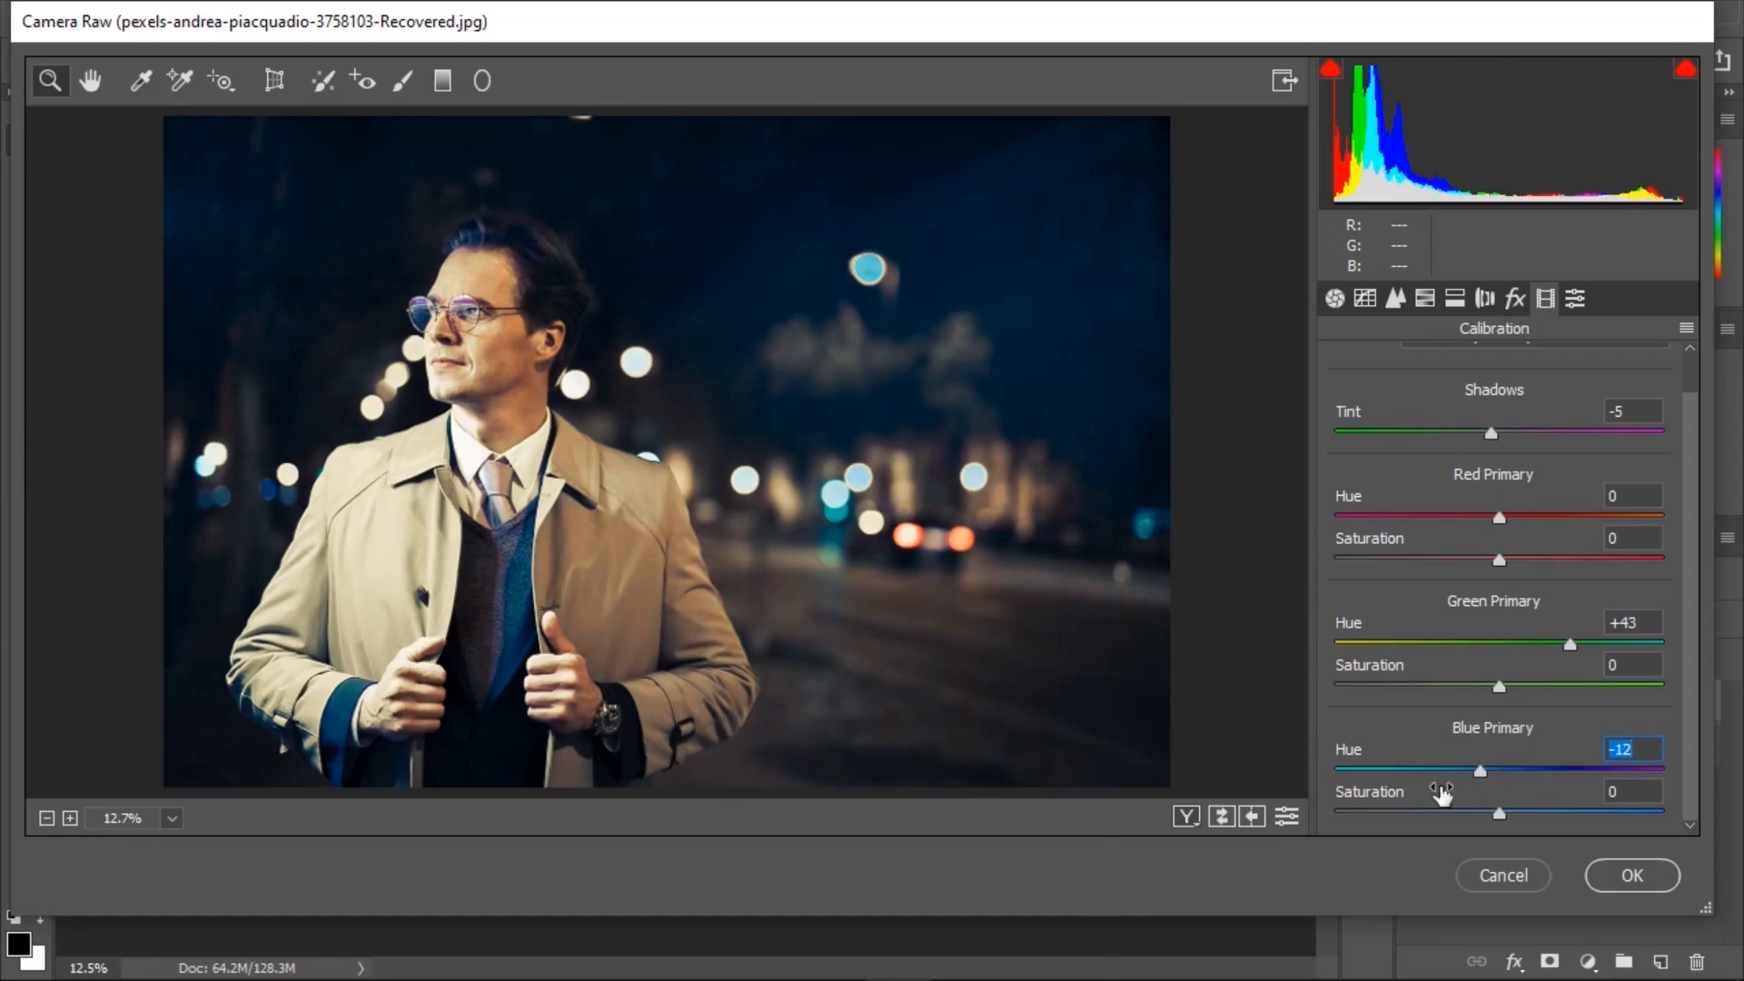
Compare the photo before and after the grade in the preview and apply the Camera Raw Filter.
click(1343, 307)
click(1221, 816)
click(1221, 817)
click(1221, 817)
click(1221, 817)
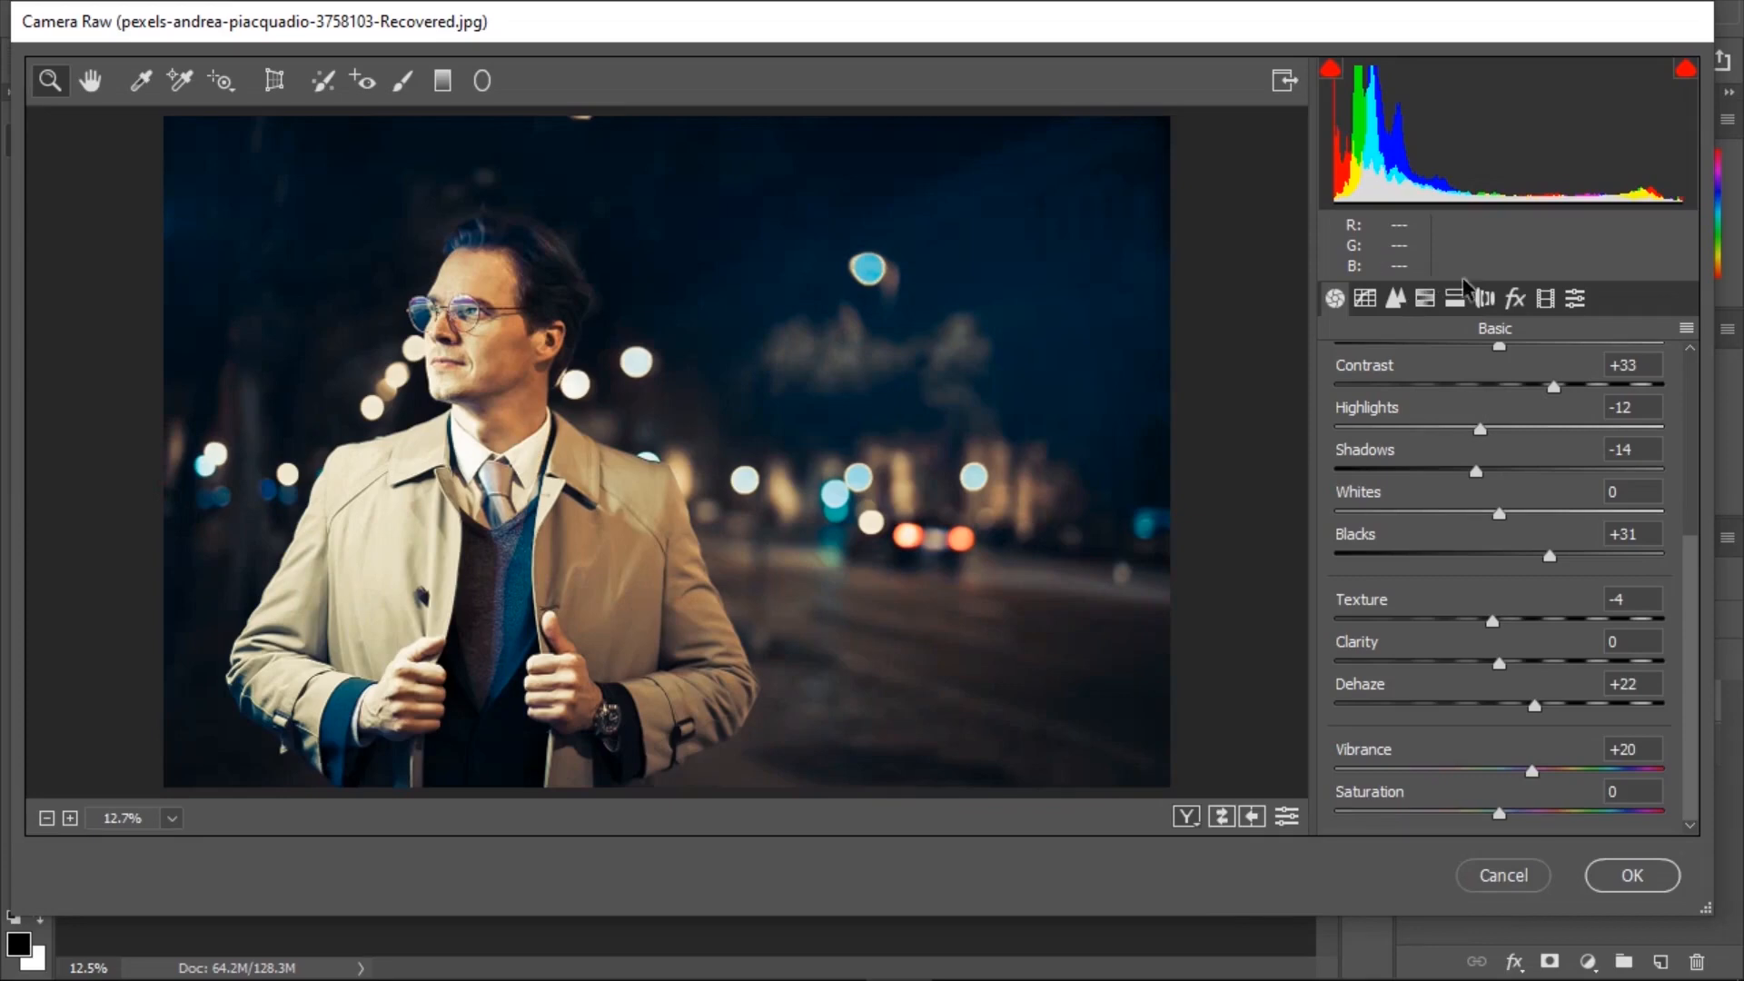
click(1608, 859)
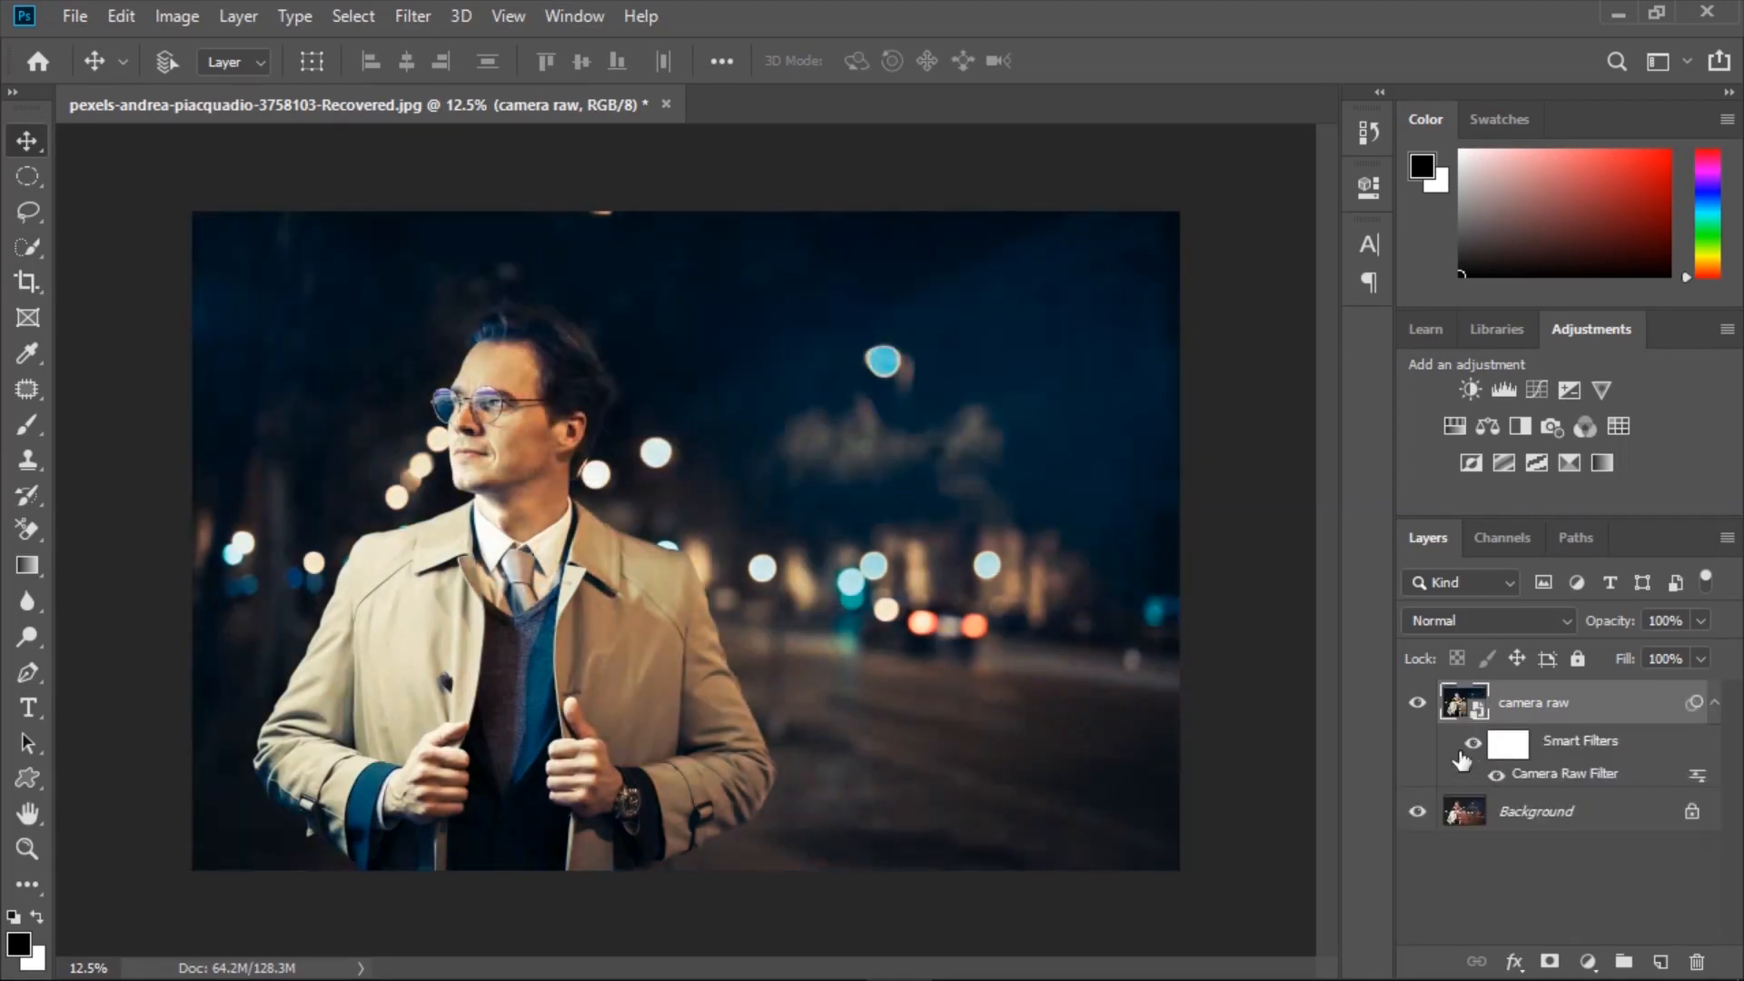
Toggle the visibility of the camera raw layer to compare the graded portrait with the original.
click(1419, 705)
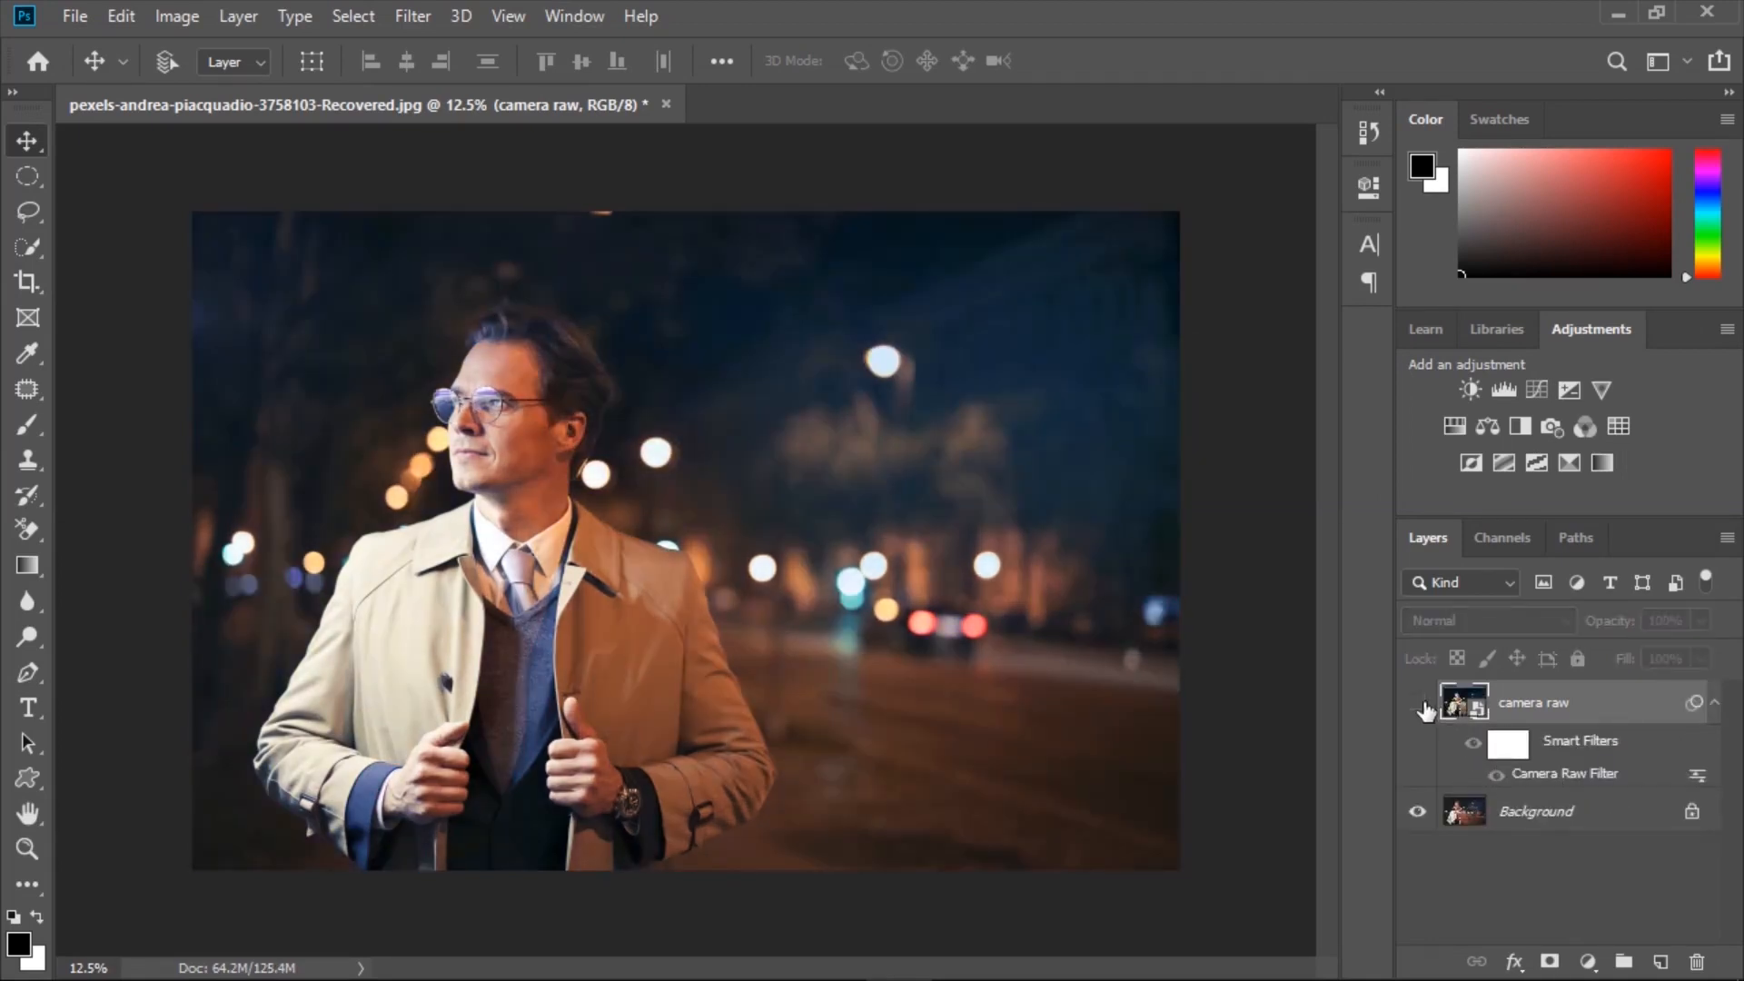
click(1419, 705)
click(1420, 704)
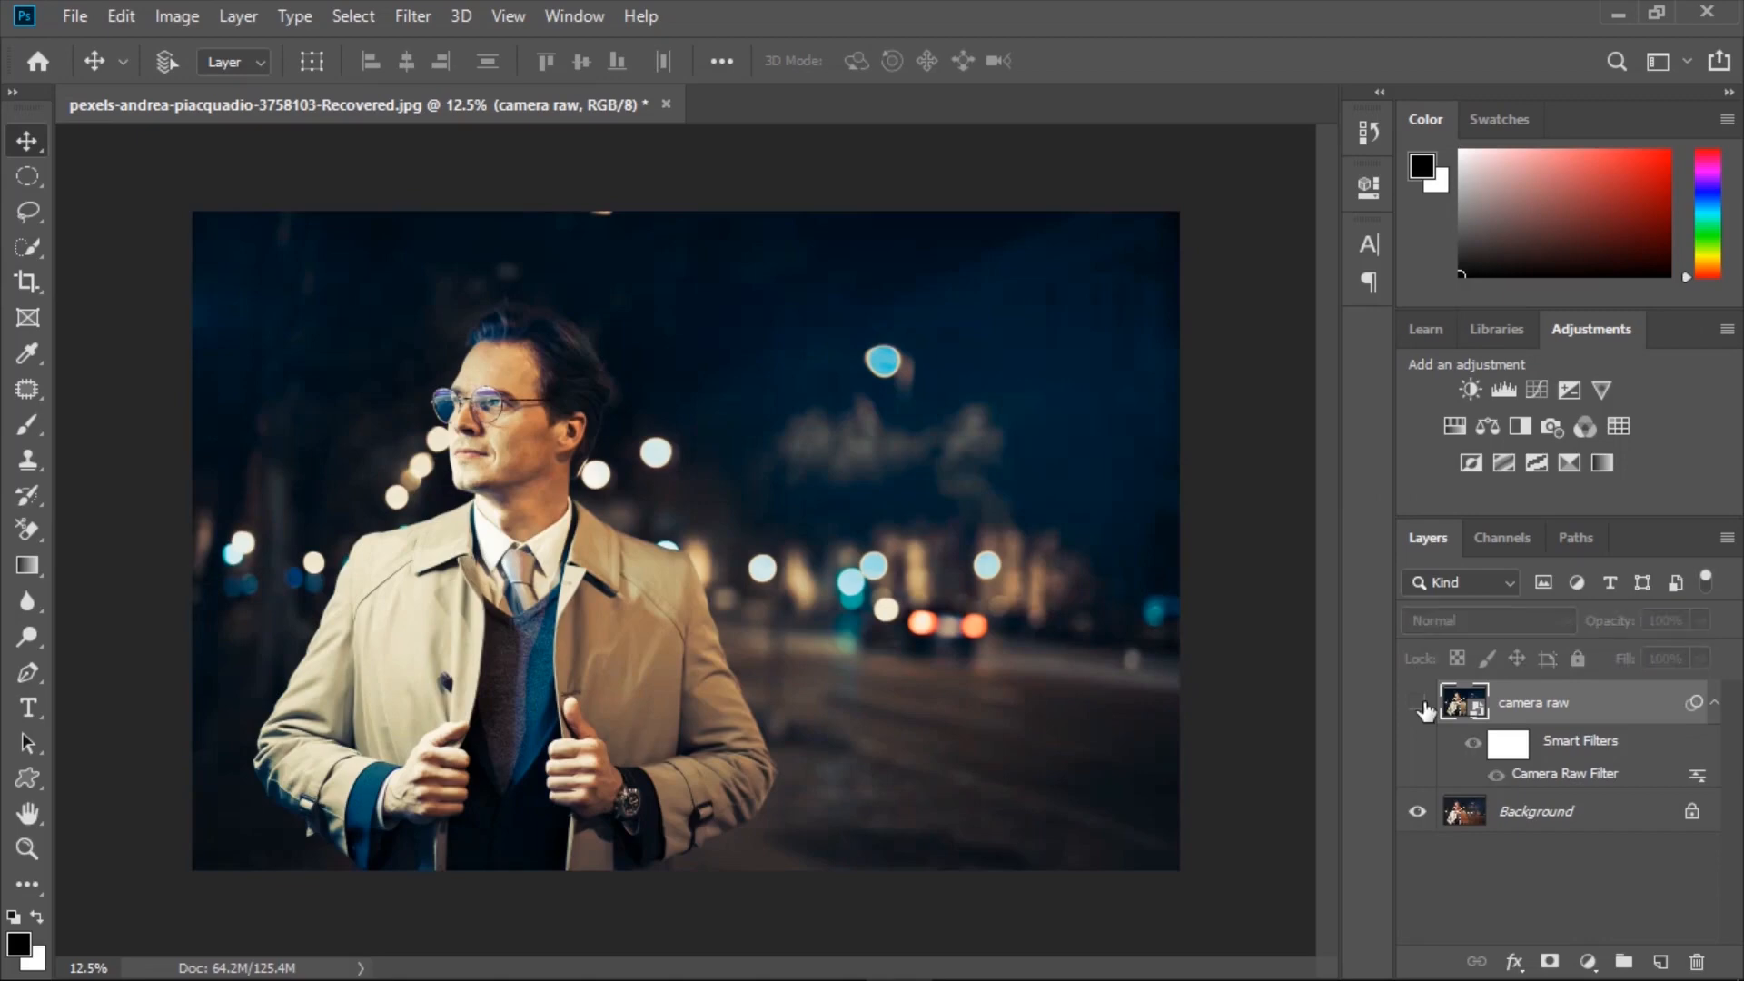
click(1419, 705)
click(1419, 705)
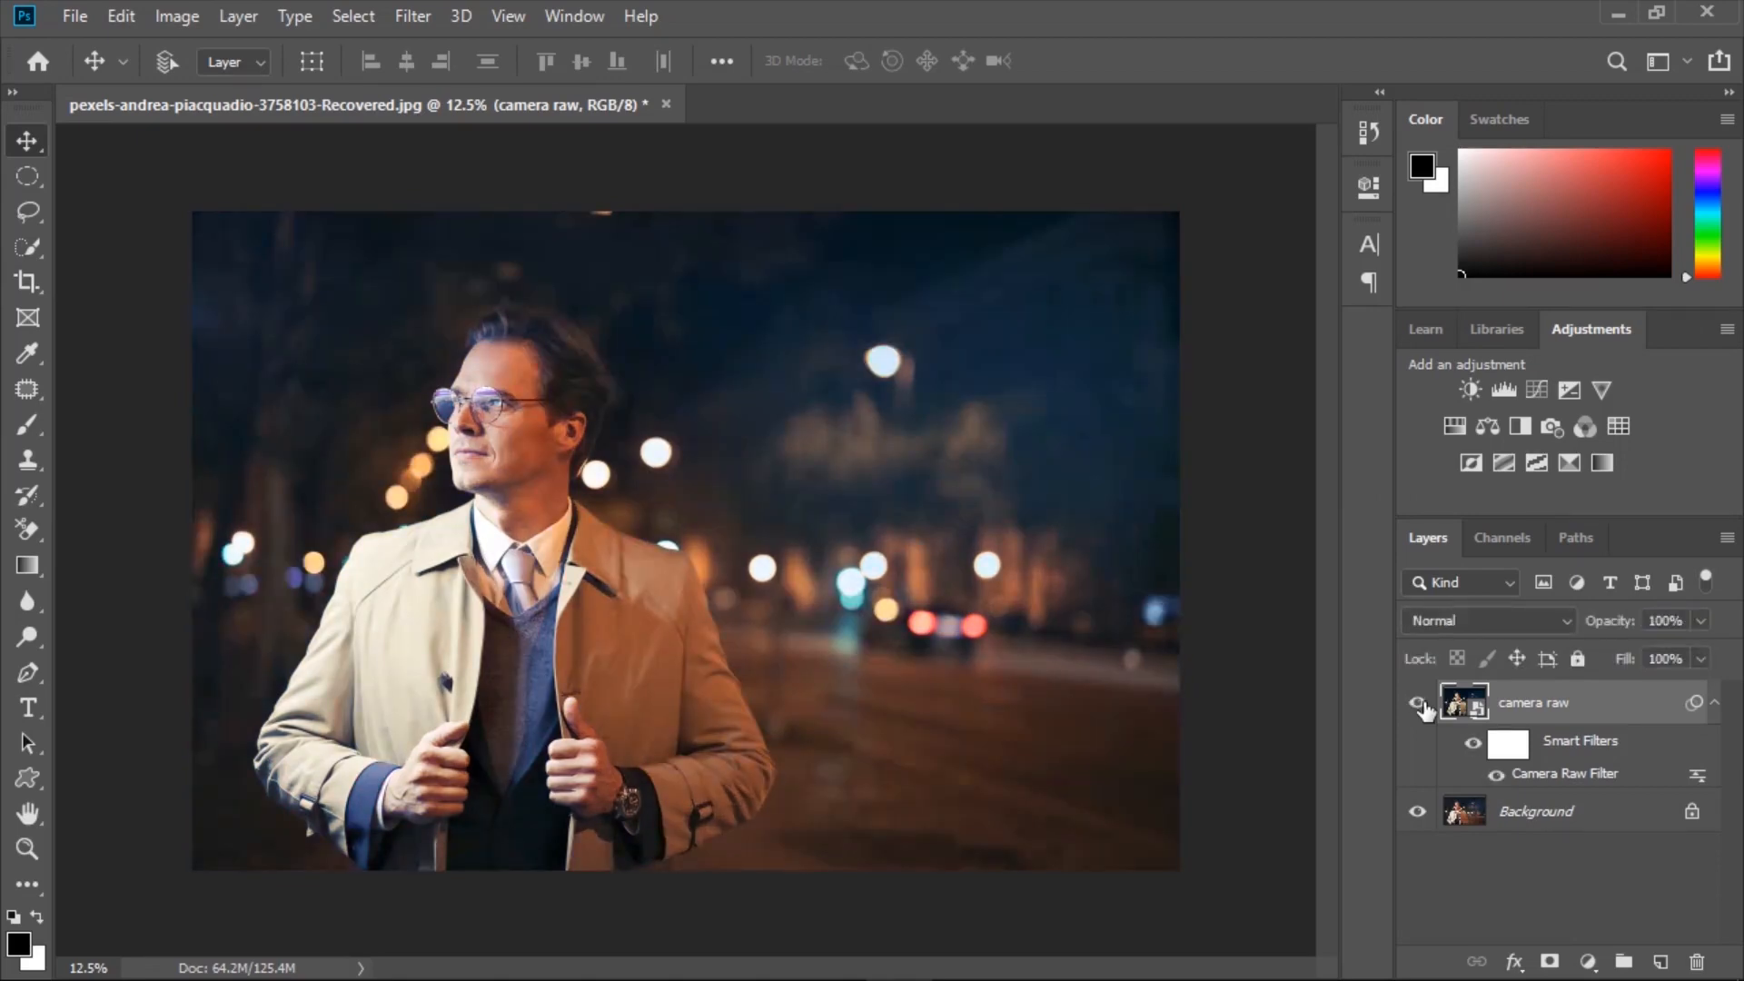